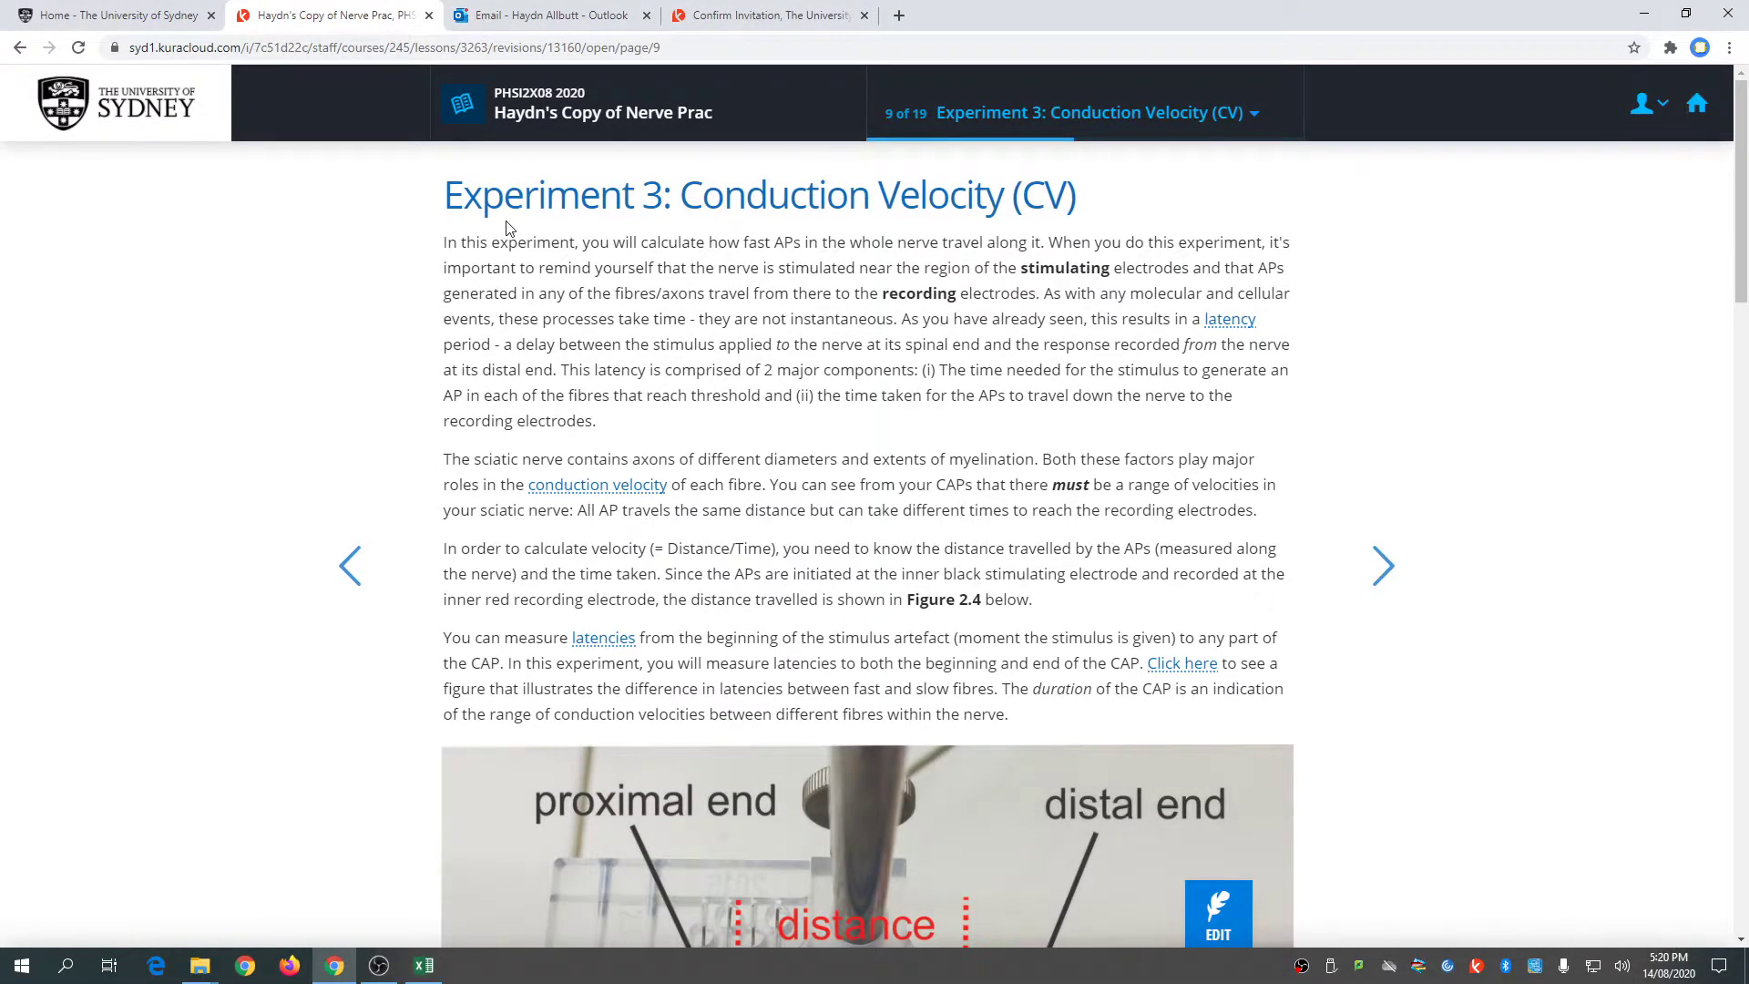
# - Scroll the Experiment 3 lesson page down to the Methods steps
pyautogui.scroll(-15, 1362, 293)
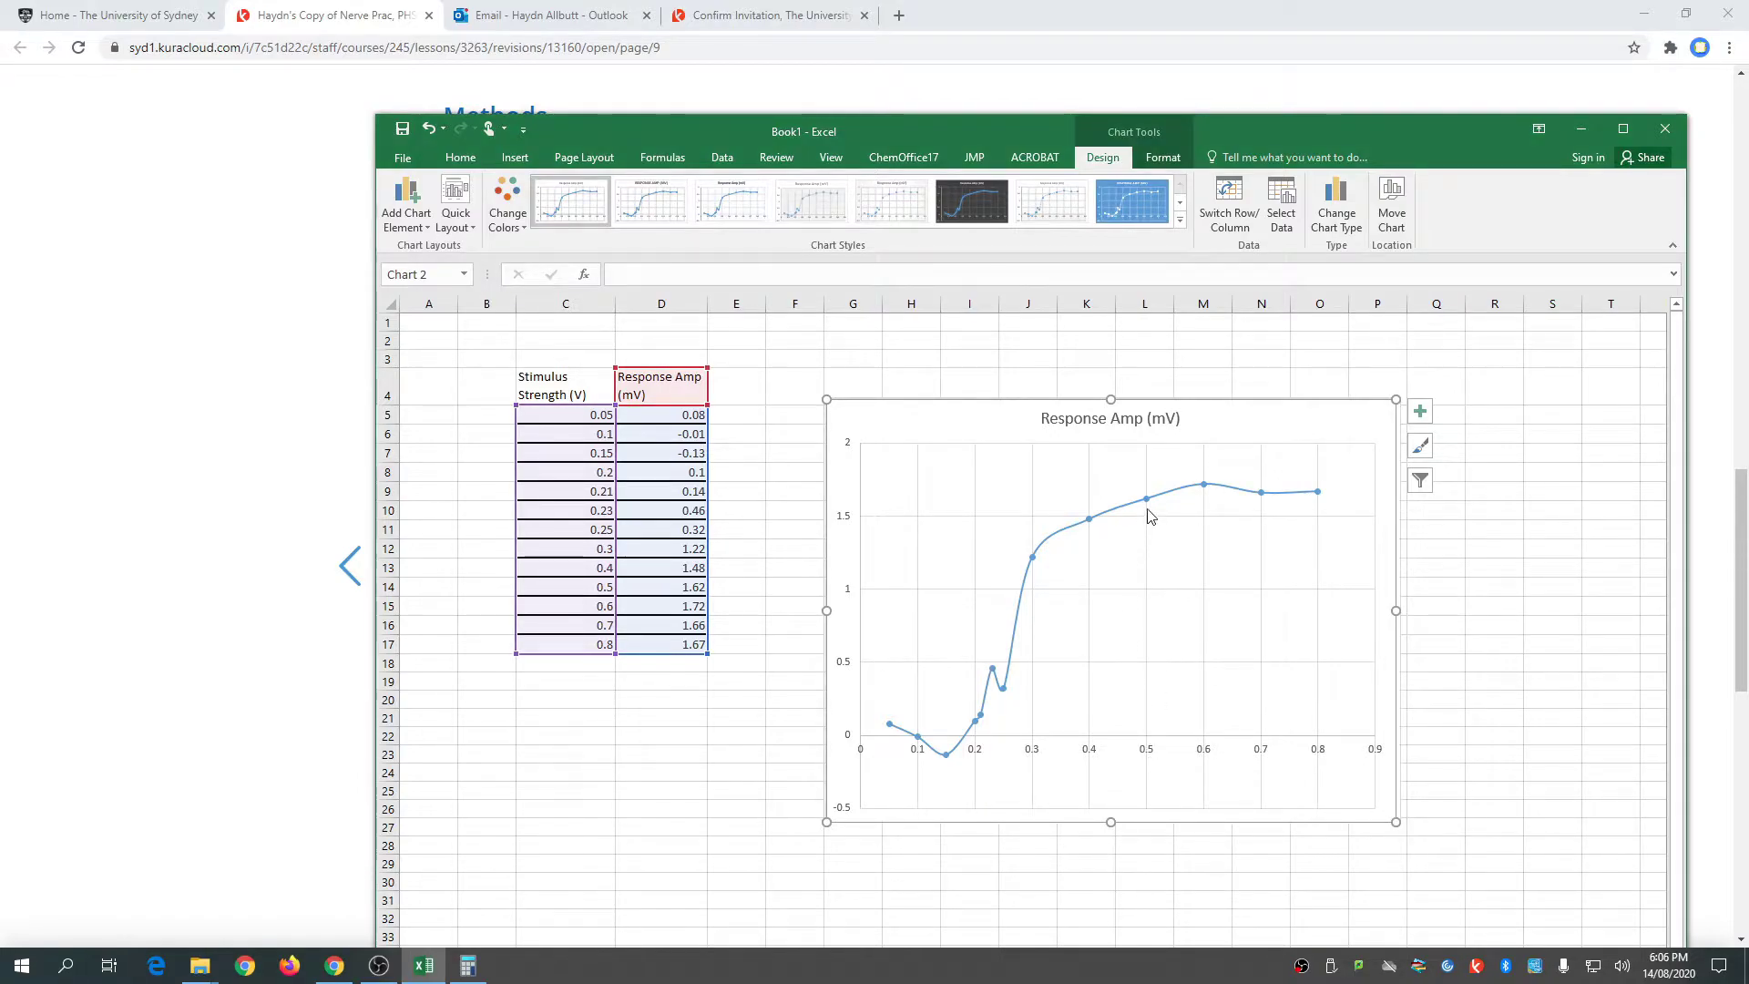
# - Read the Response Amp values at the 0.5 and 0.6 V points on the Excel chart
pyautogui.moveTo(1210, 489)
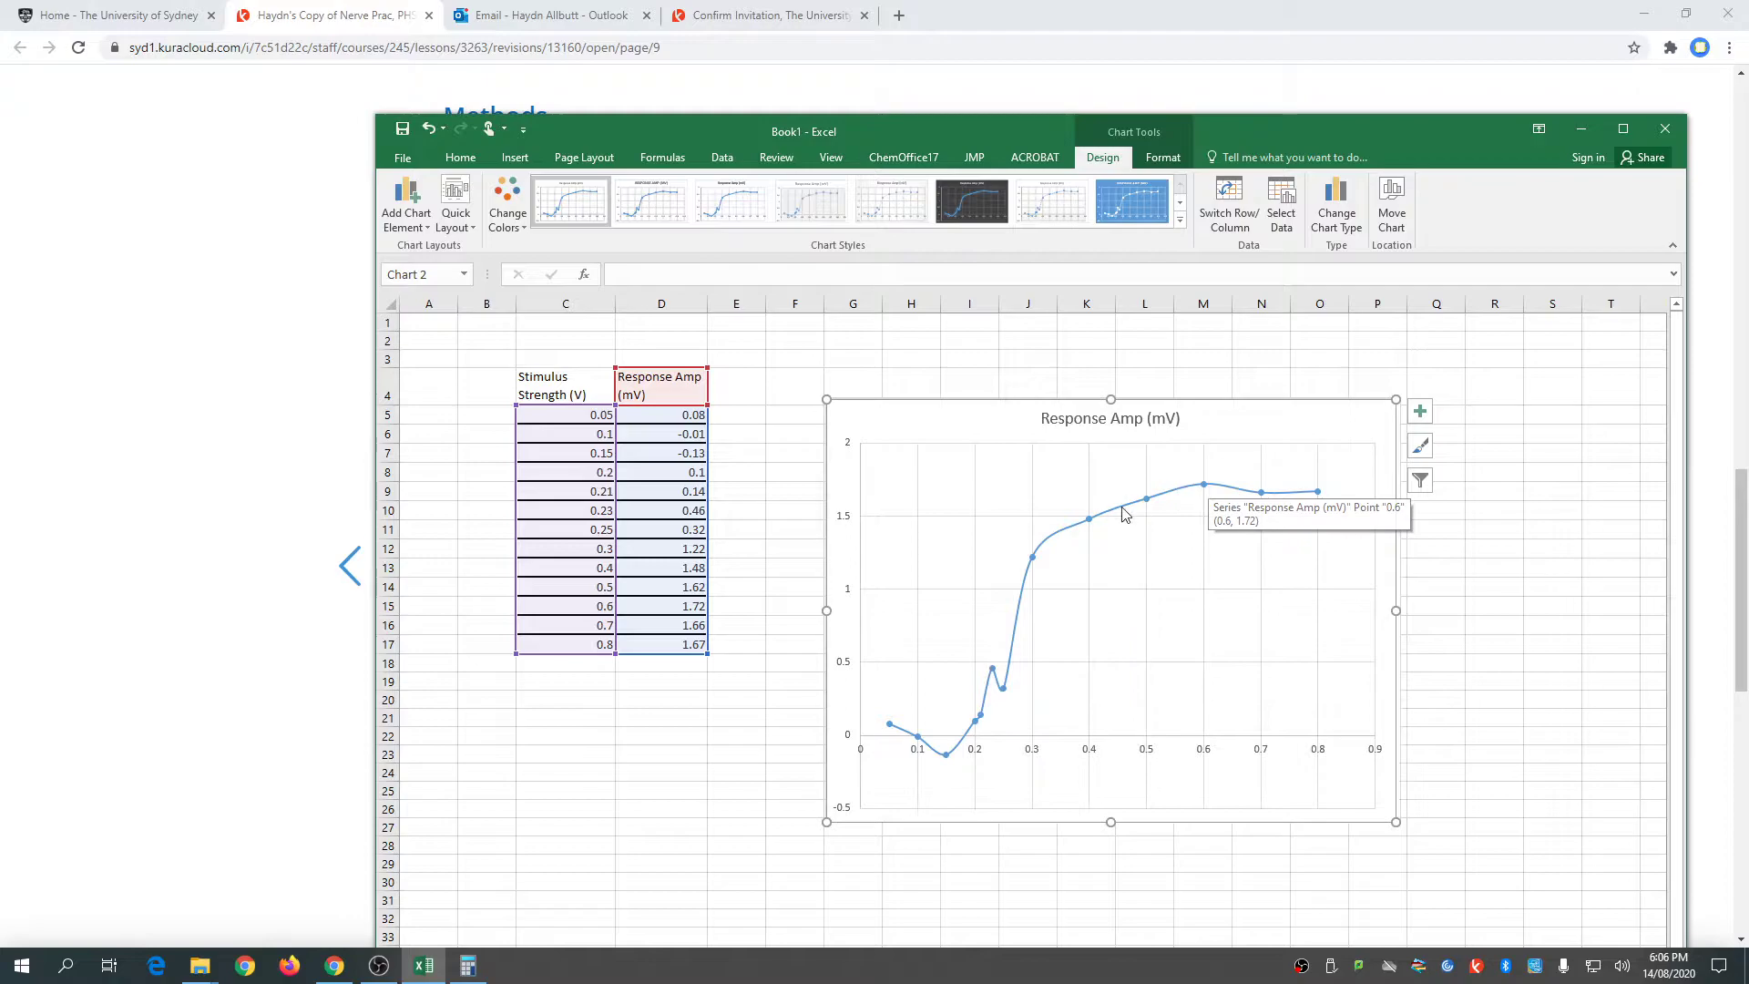
pyautogui.moveTo(1151, 510)
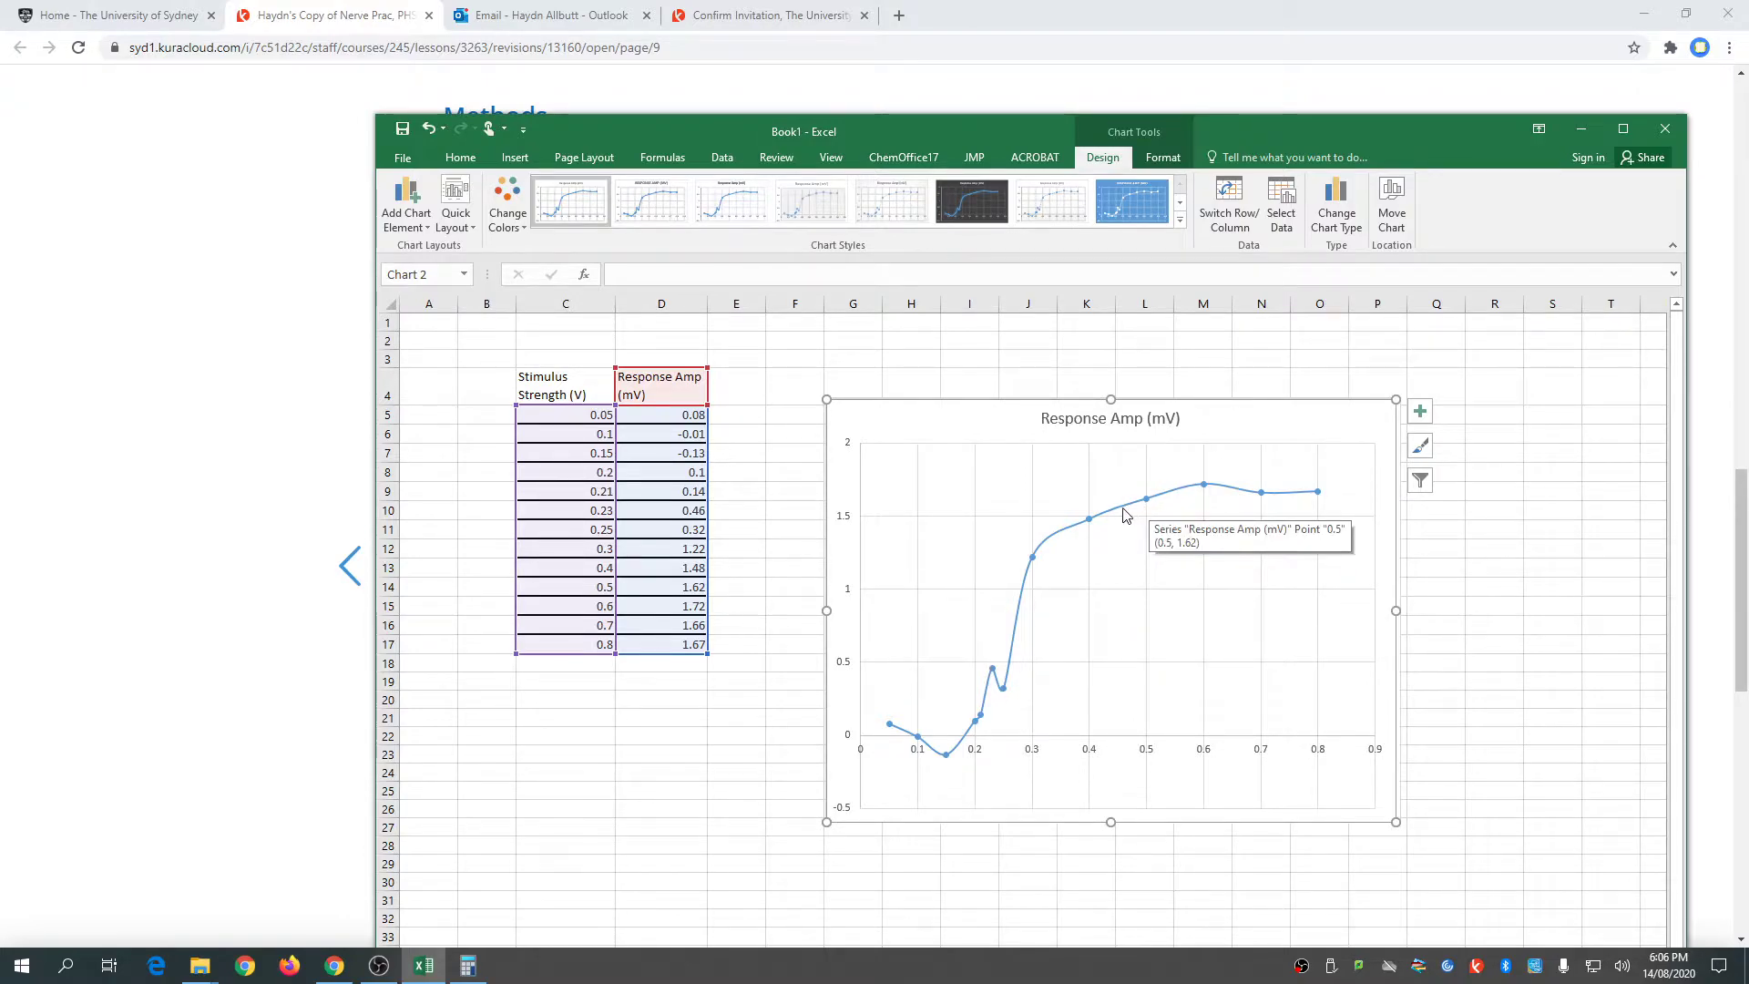
# - Back in the lesson page, set the Stimulator to 0.5 V and record a trace
pyautogui.hotkey('alt', 'Tab')
pyautogui.scroll(-7, 1166, 692)
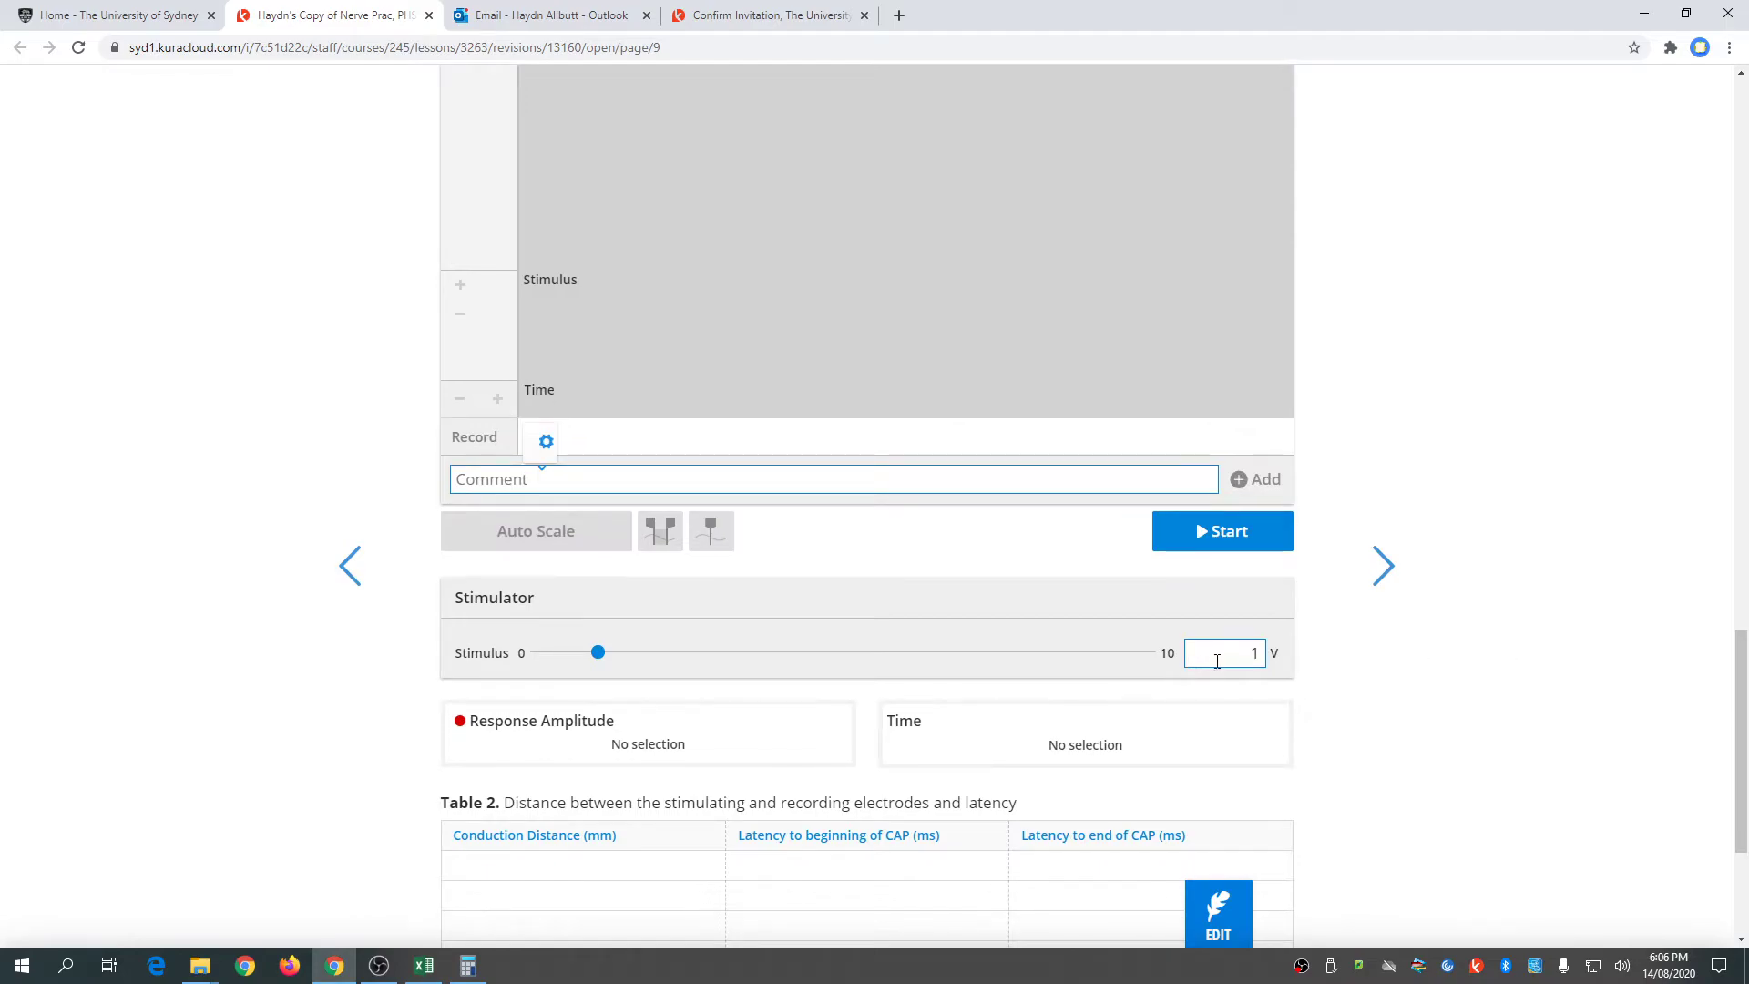
pyautogui.doubleClick(1216, 661)
pyautogui.write('0.5')
pyautogui.click(1237, 539)
# - Add a '52.5mm' comment to the recorded trace
pyautogui.scroll(2, 1529, 547)
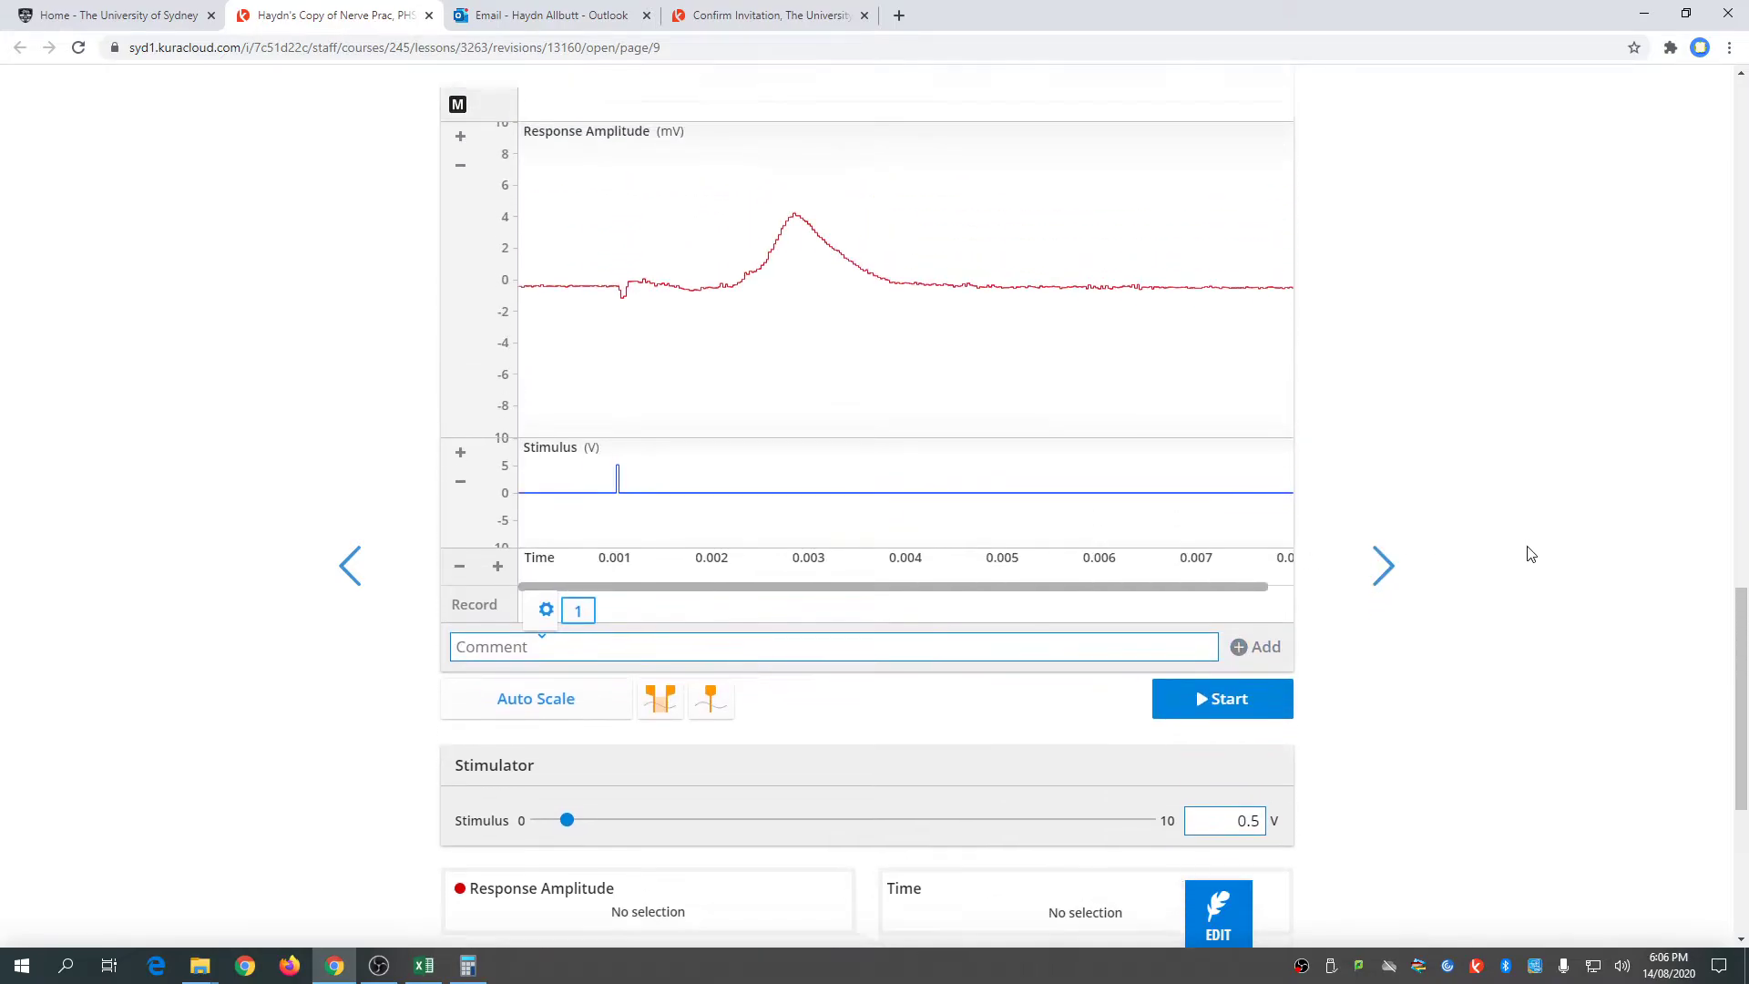
pyautogui.scroll(2, 1530, 554)
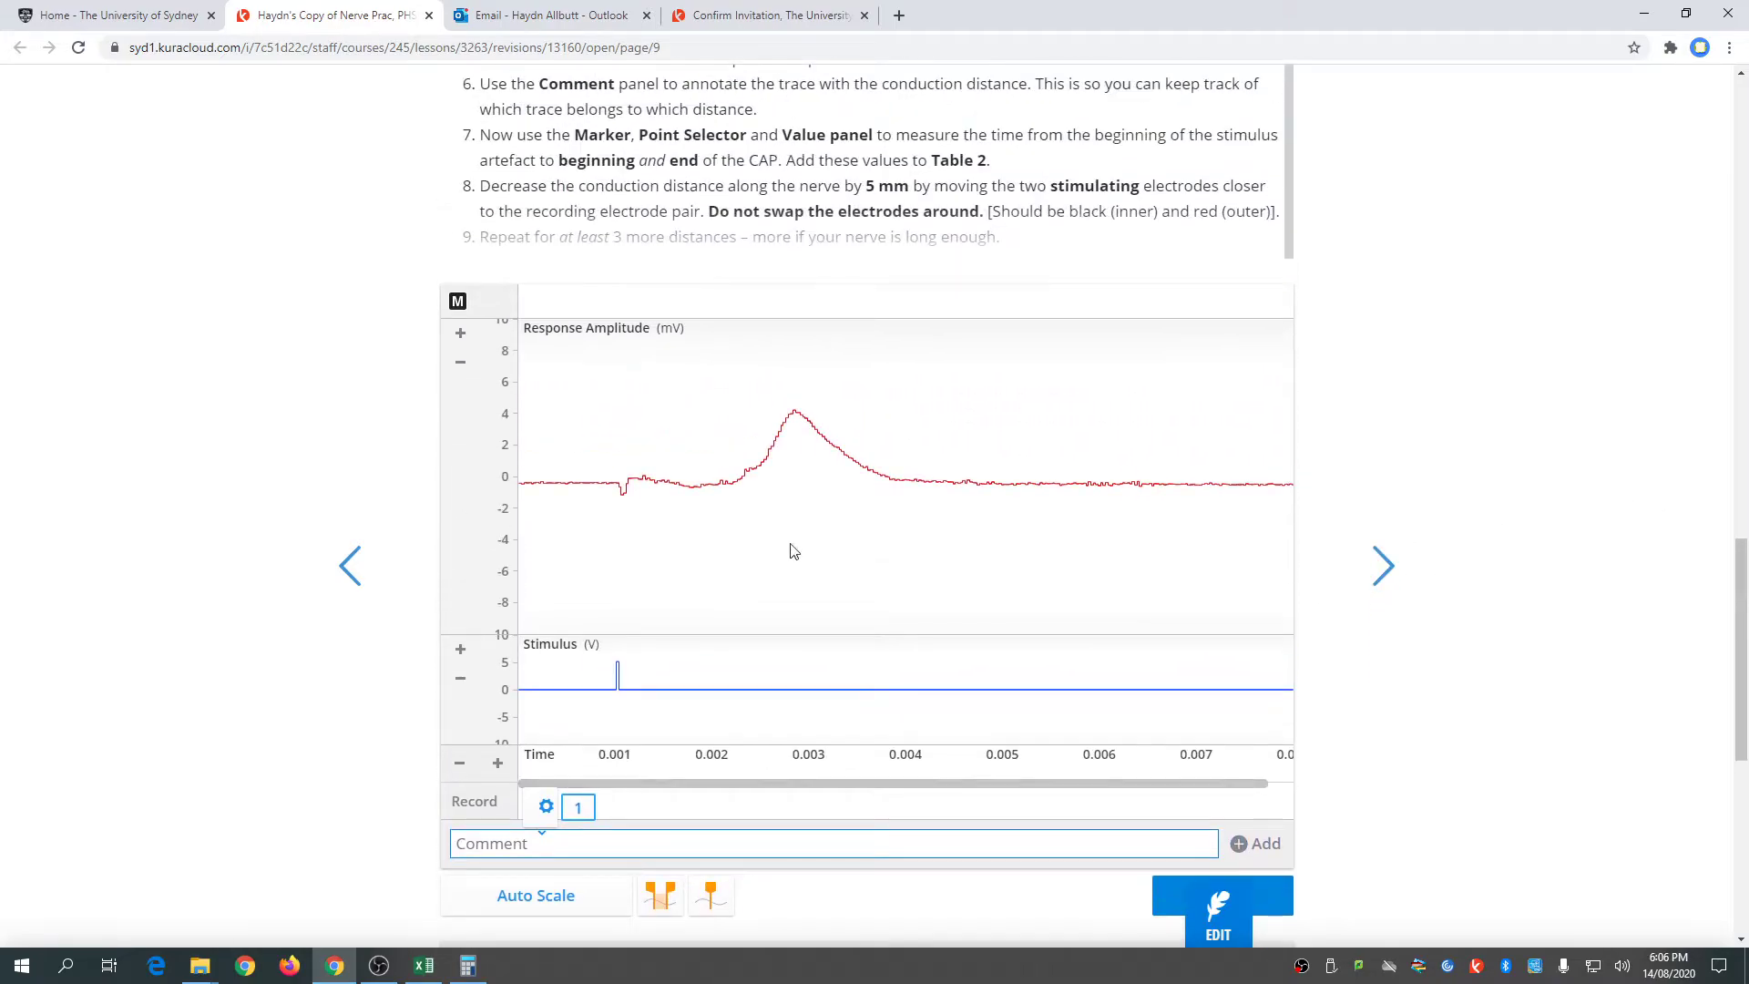
pyautogui.scroll(-1, 666, 538)
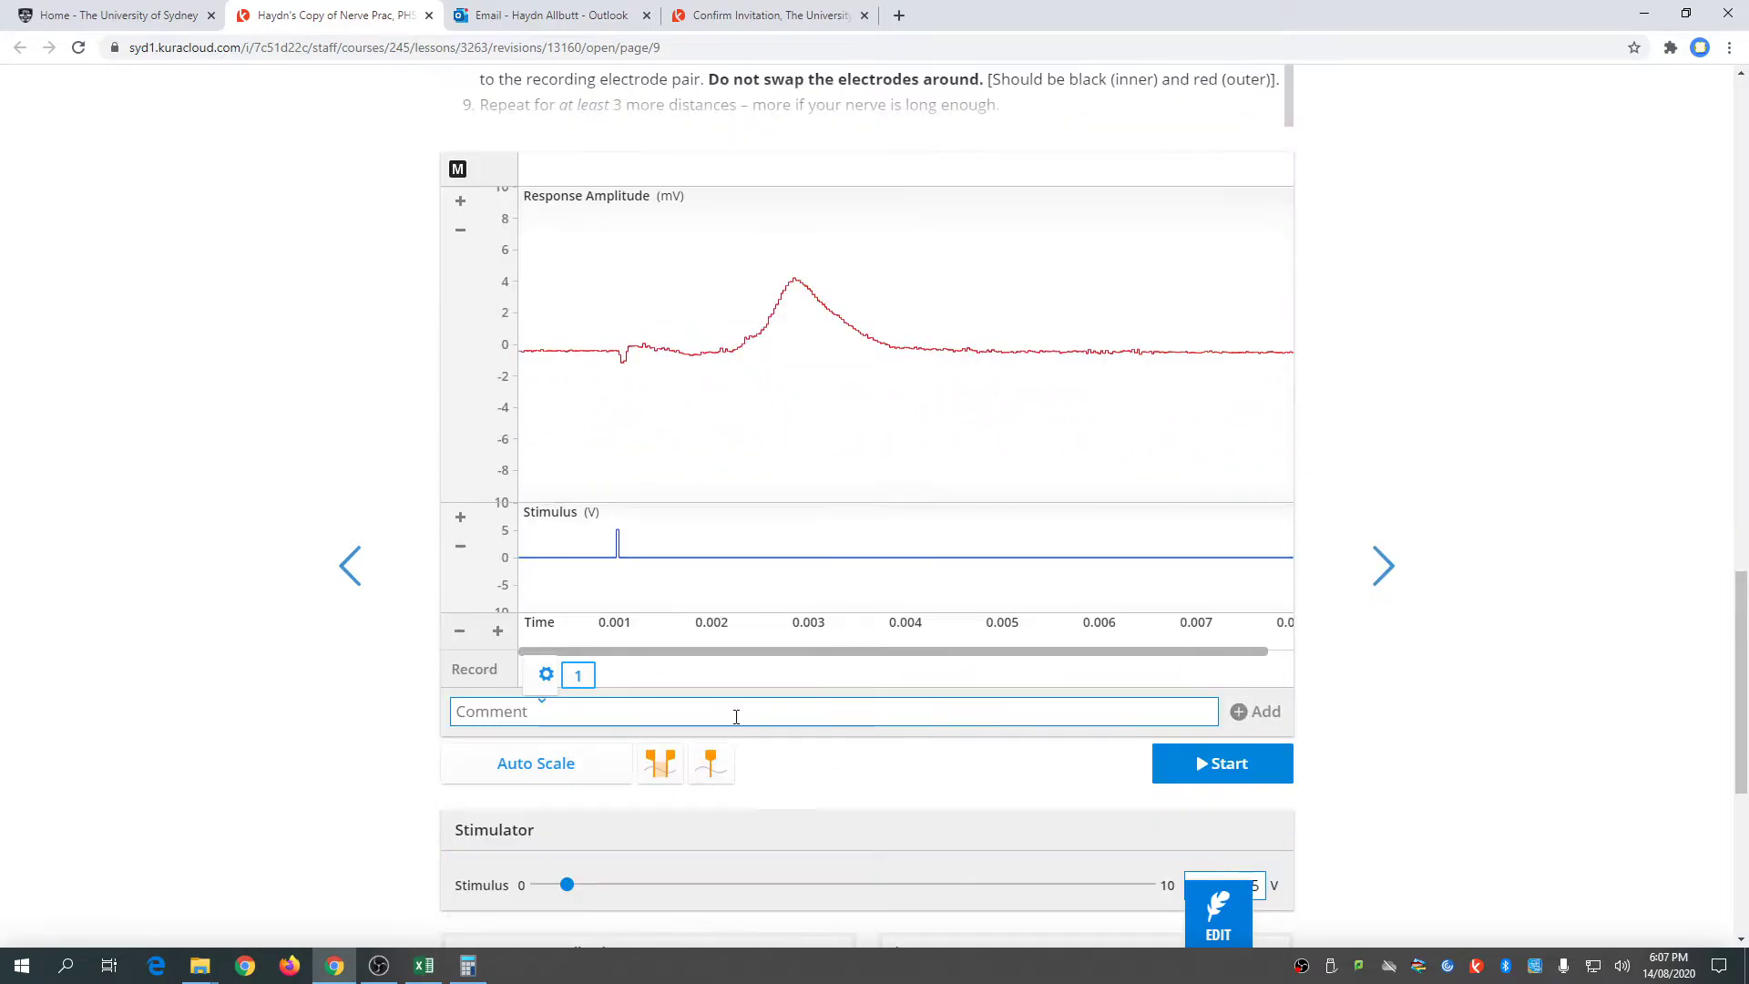
pyautogui.click(715, 772)
pyautogui.click(537, 710)
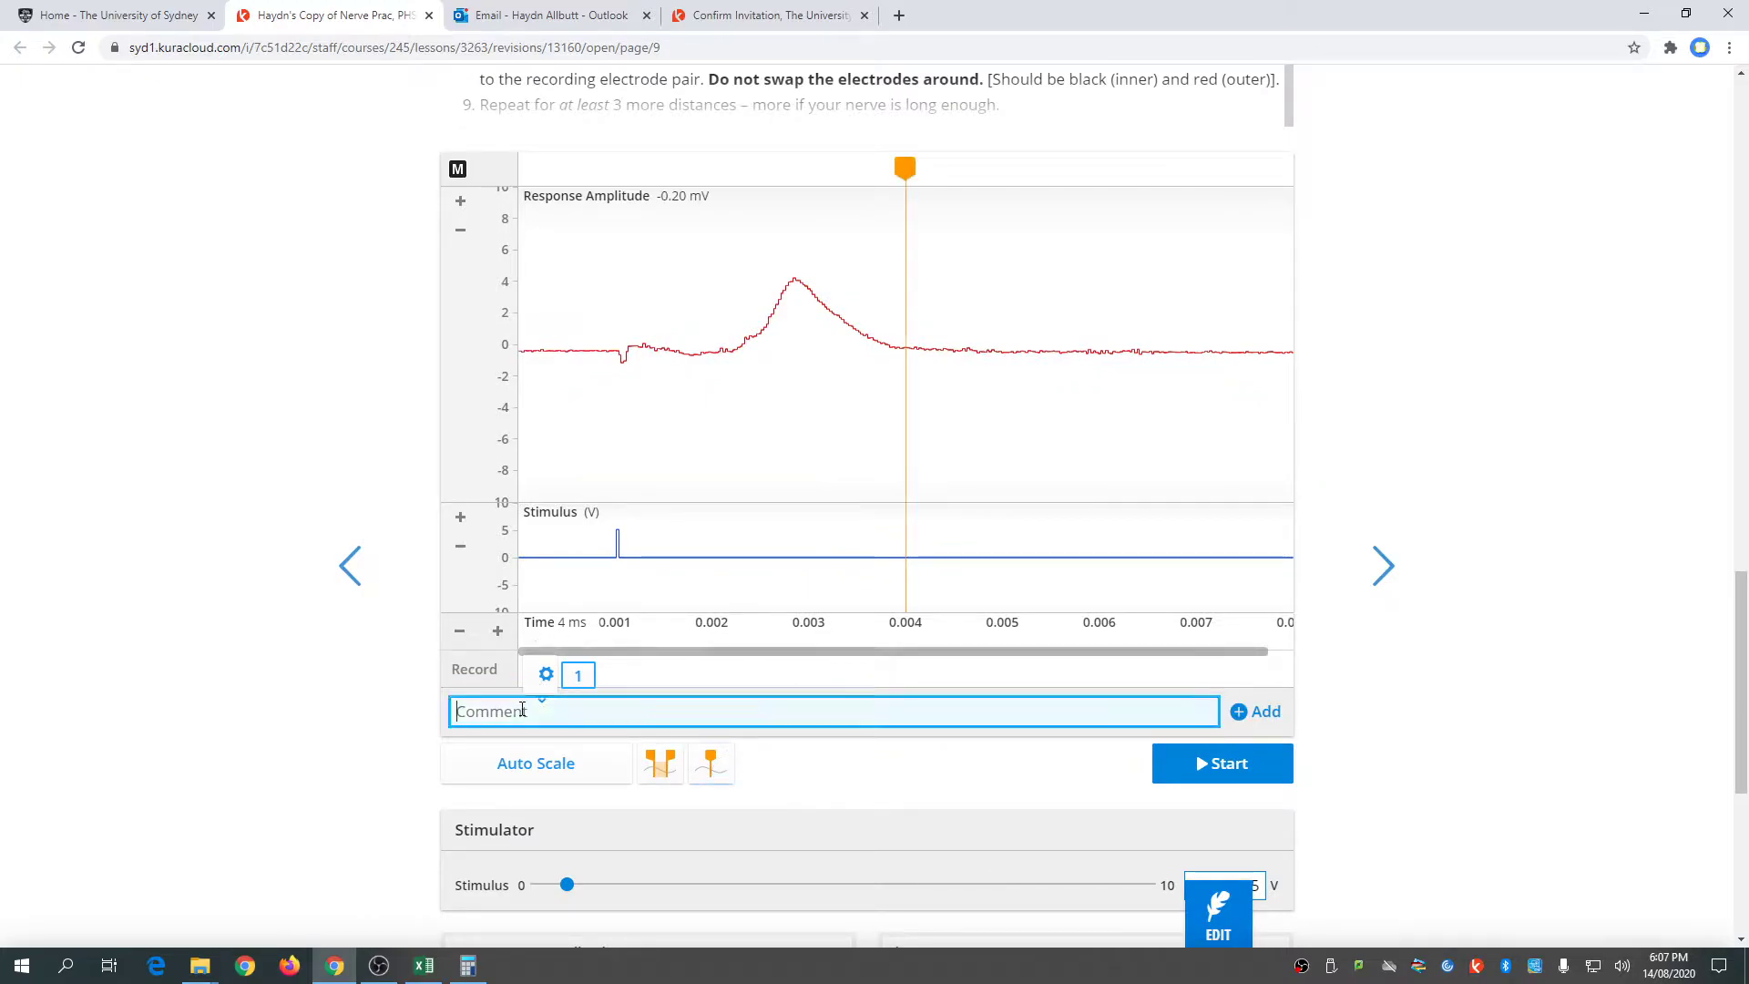
pyautogui.write('52.5mm')
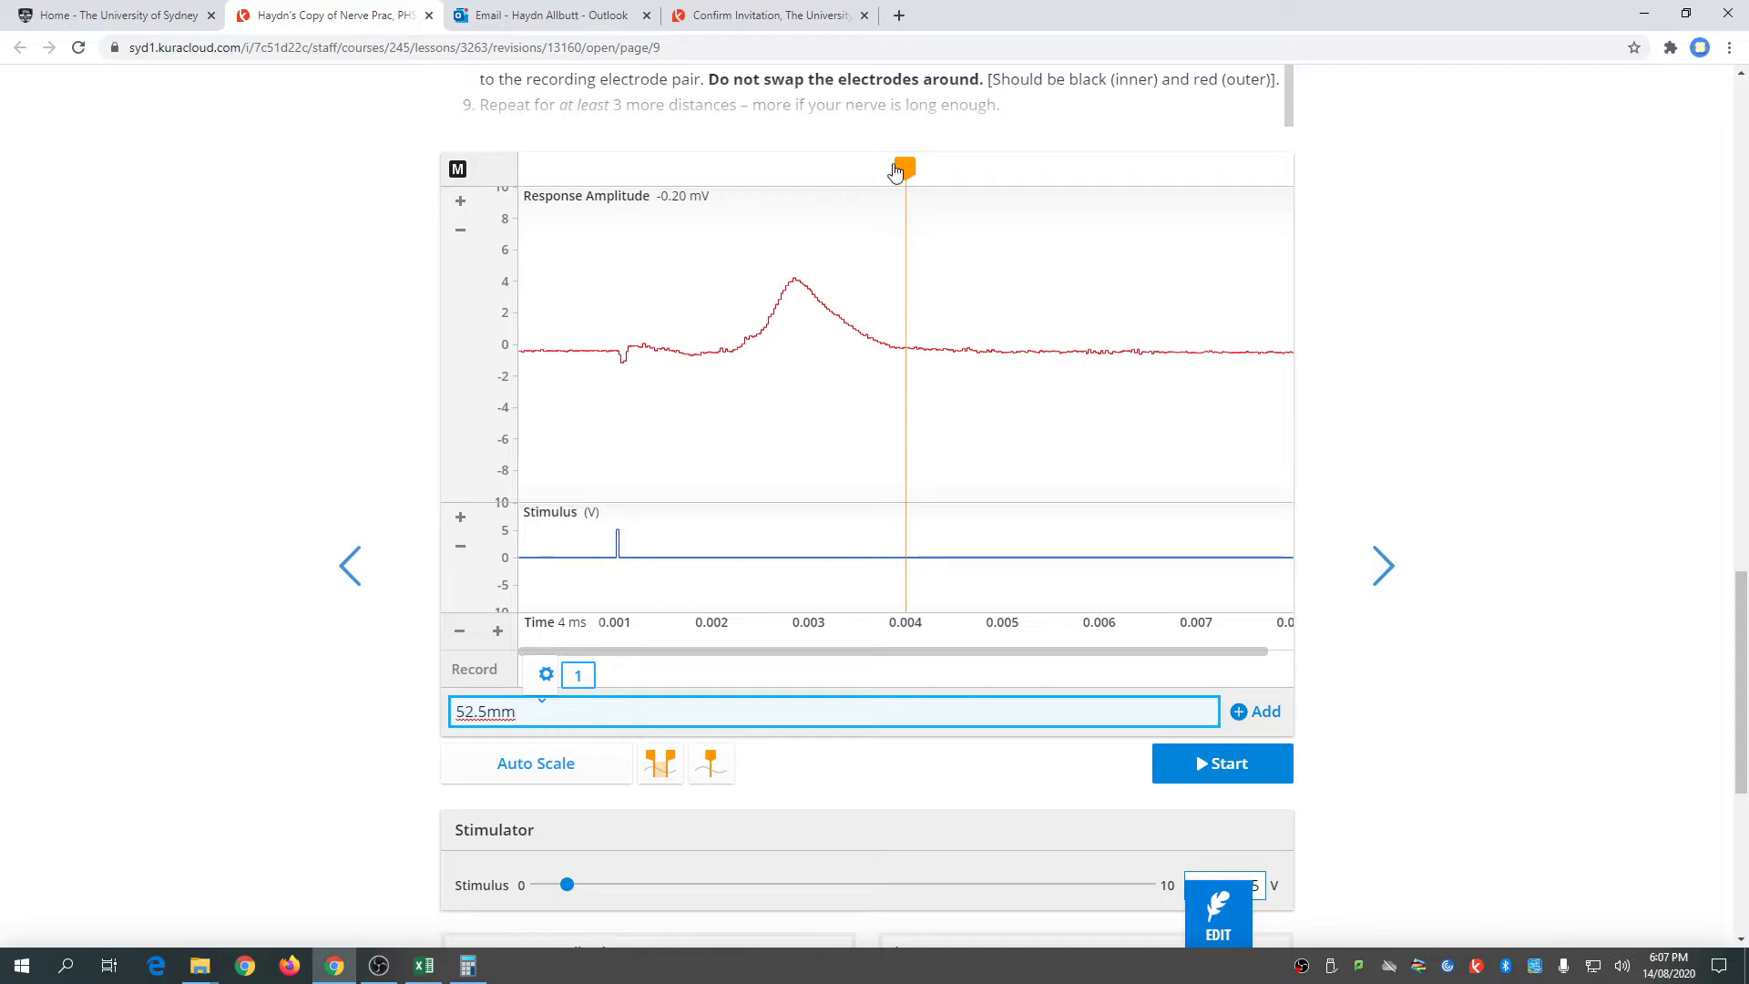
pyautogui.moveTo(905, 168); pyautogui.dragTo(557, 206)
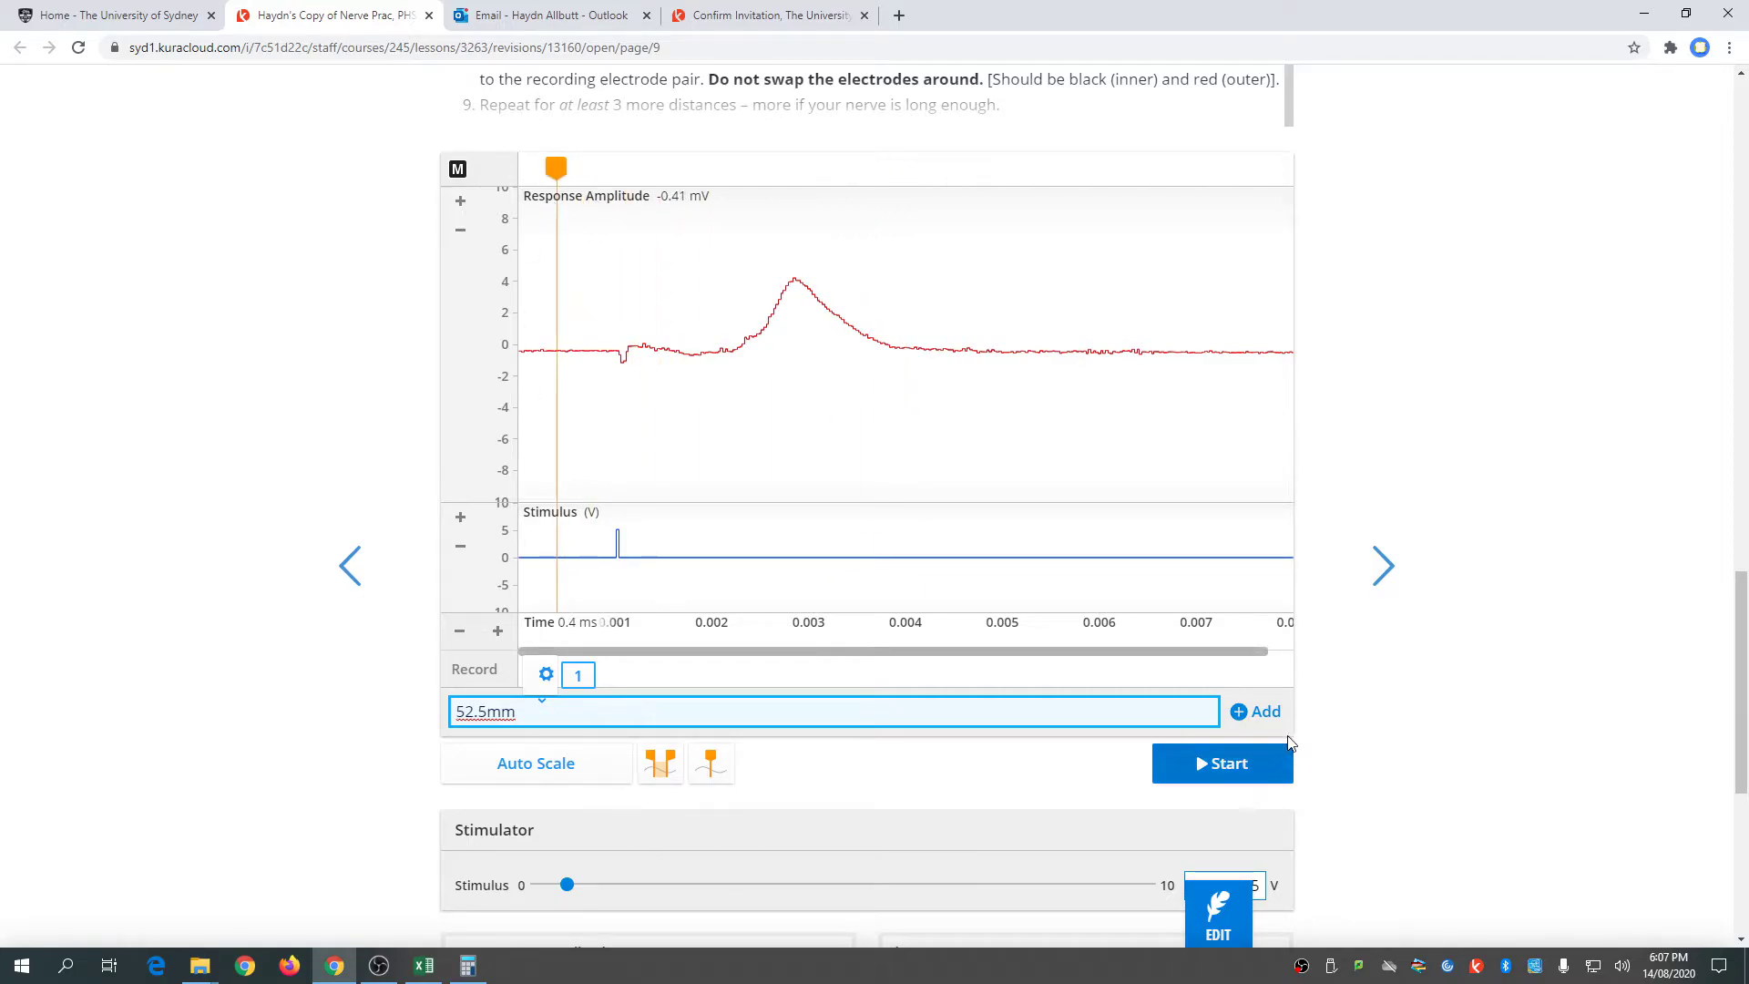
pyautogui.click(1259, 711)
# - Enter 52.5 mm in Table 2 and measure CAP onset 1.25 ms after the stimulus artefact
pyautogui.scroll(-5, 1485, 705)
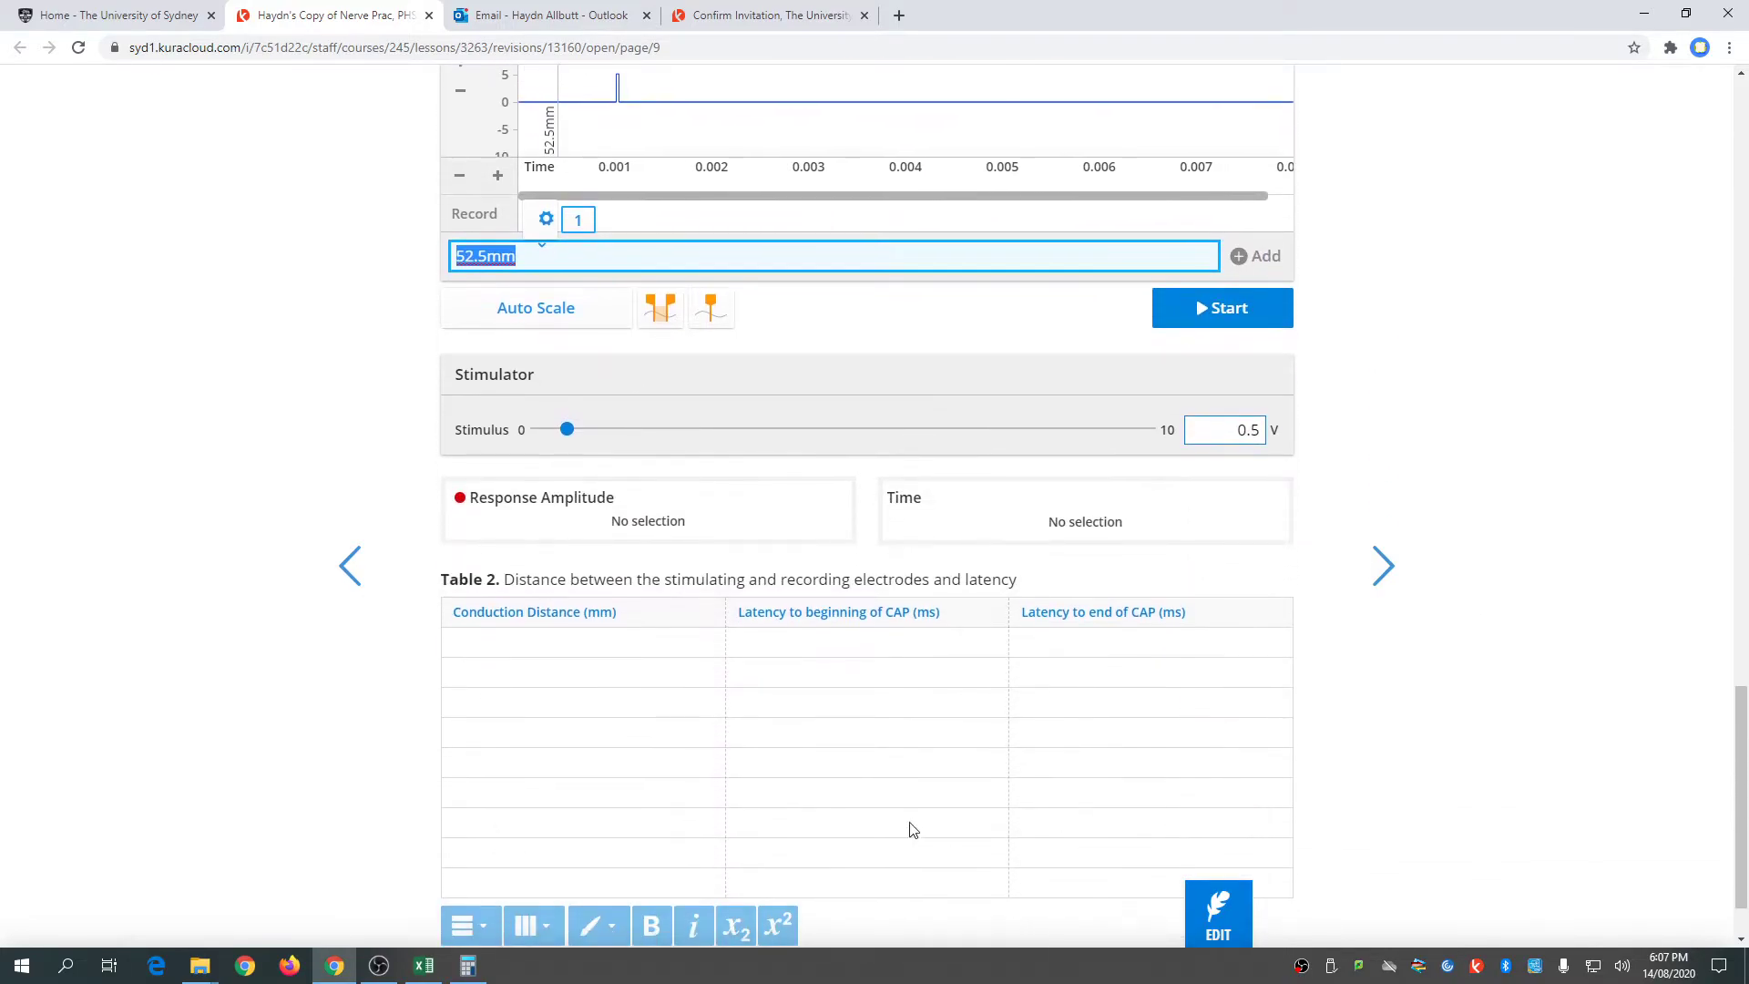
pyautogui.click(504, 643)
pyautogui.write('52.5')
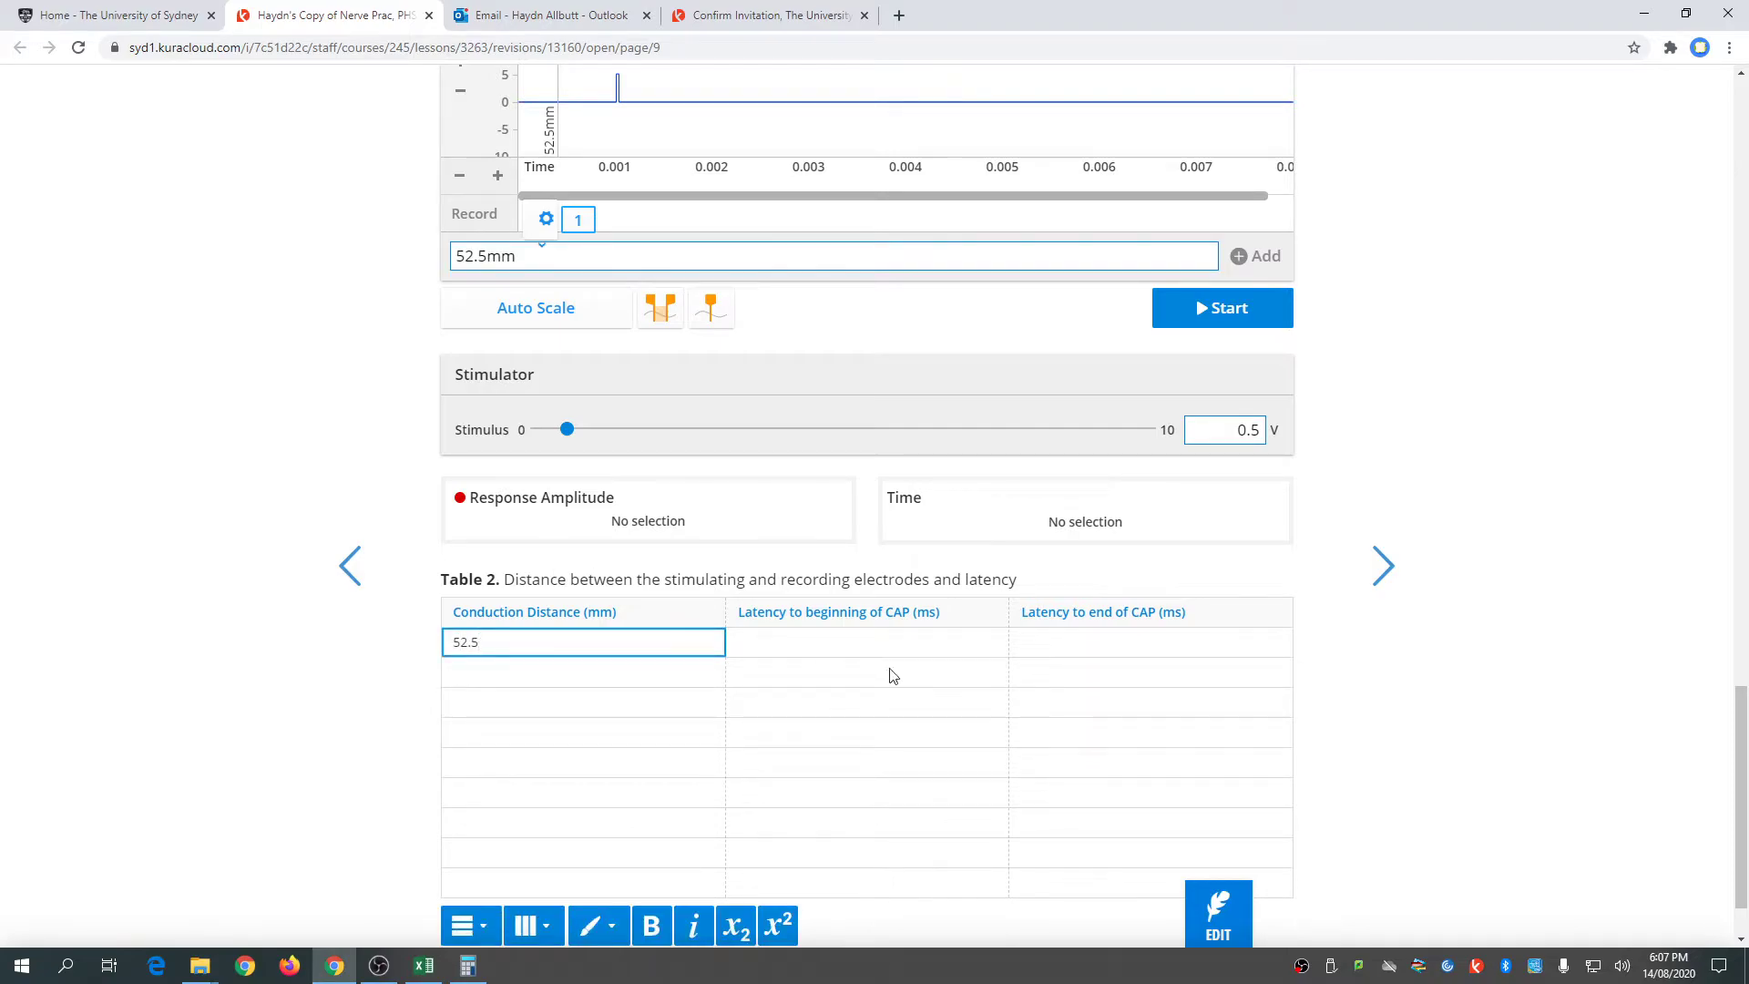
pyautogui.click(769, 644)
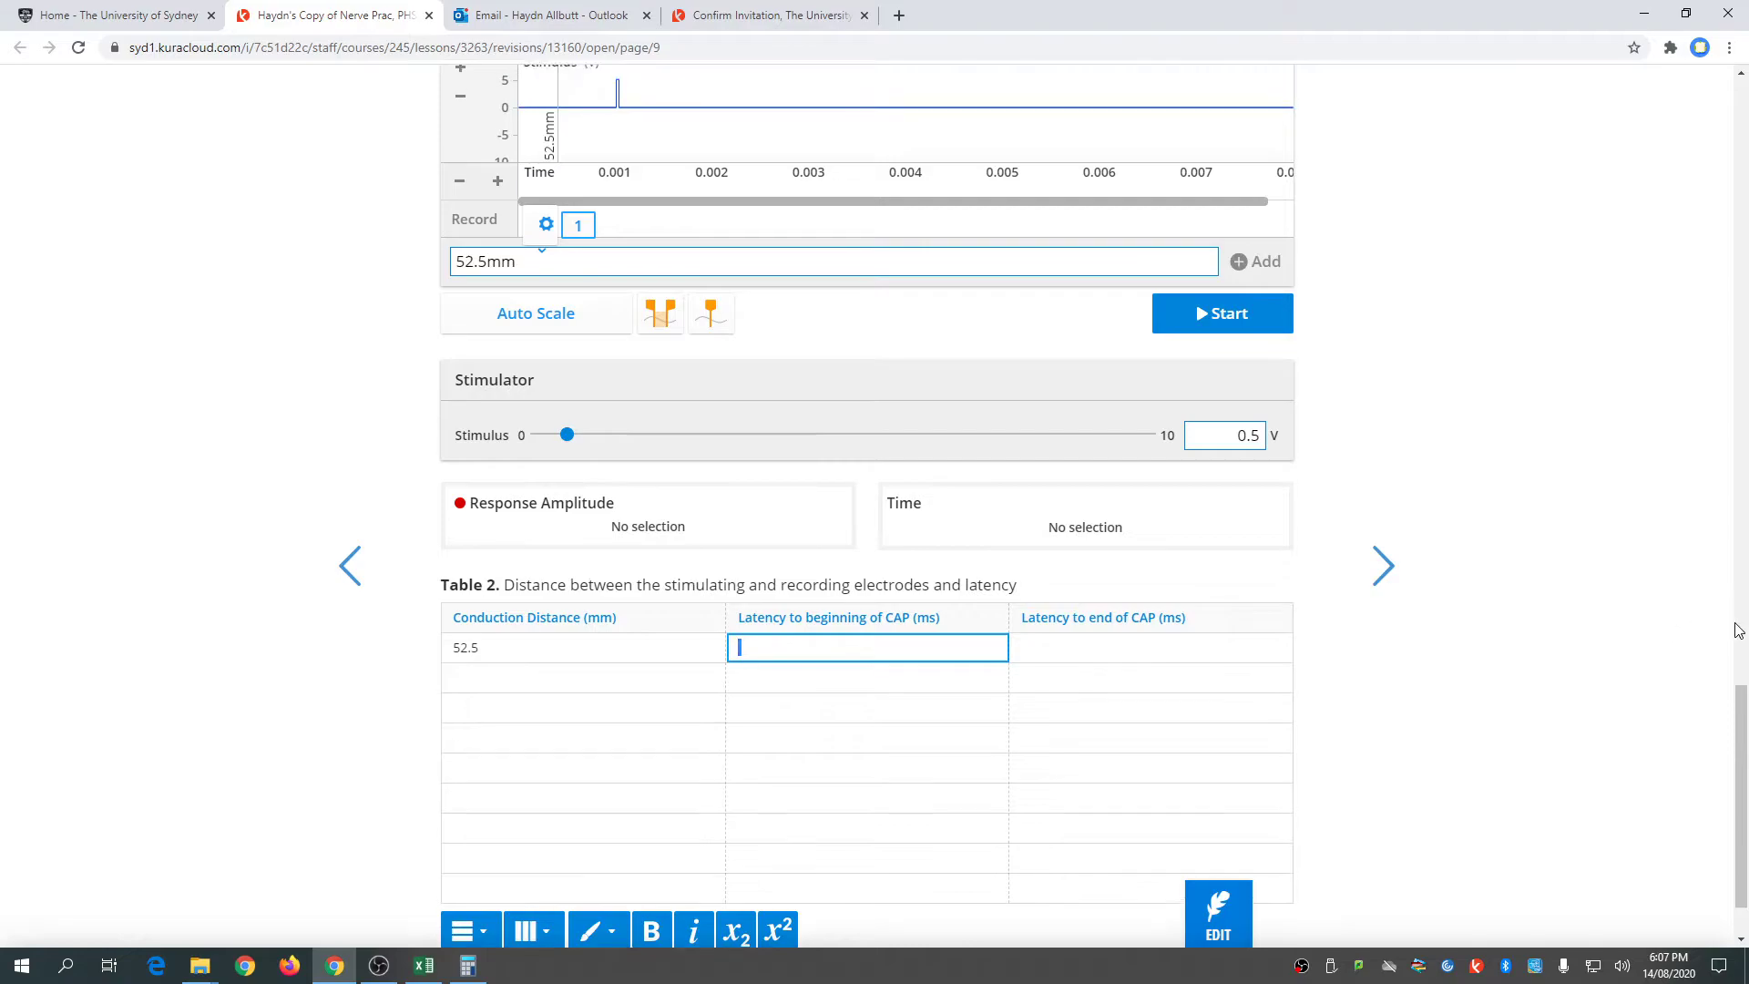
pyautogui.scroll(6, 1732, 636)
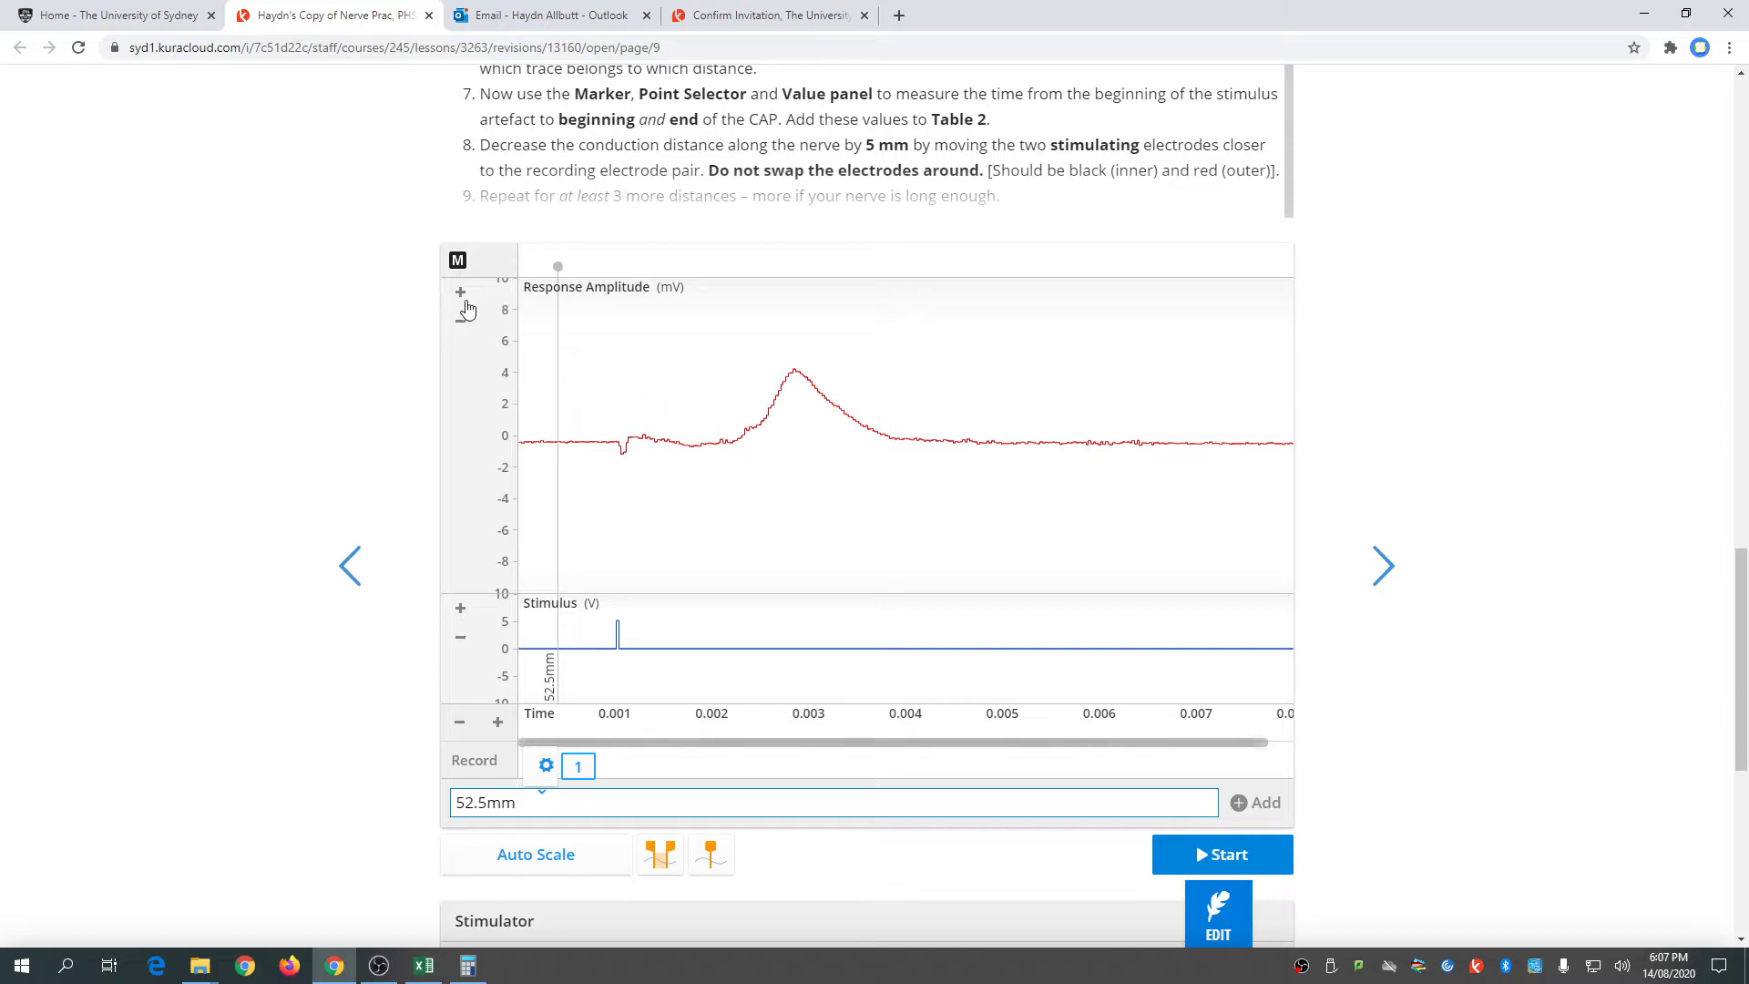
pyautogui.moveTo(461, 260)
pyautogui.mouseDown()
pyautogui.moveTo(574, 282)
pyautogui.moveTo(625, 329)
pyautogui.mouseUp()
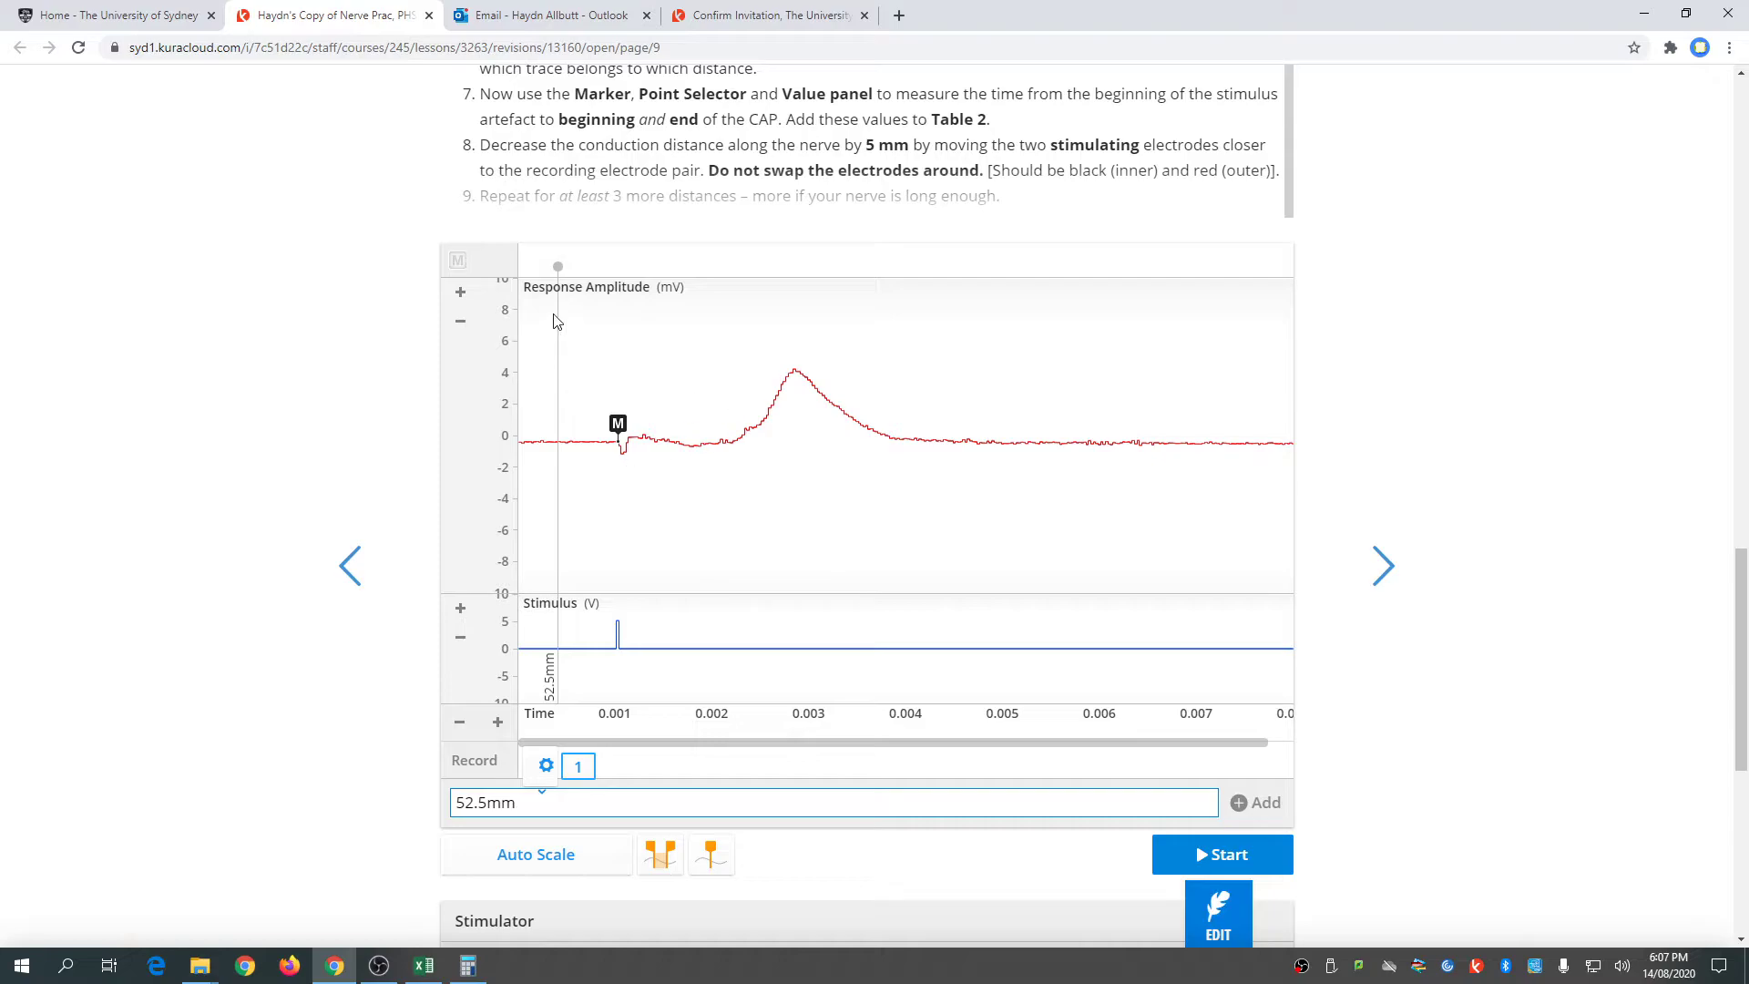
pyautogui.click(711, 855)
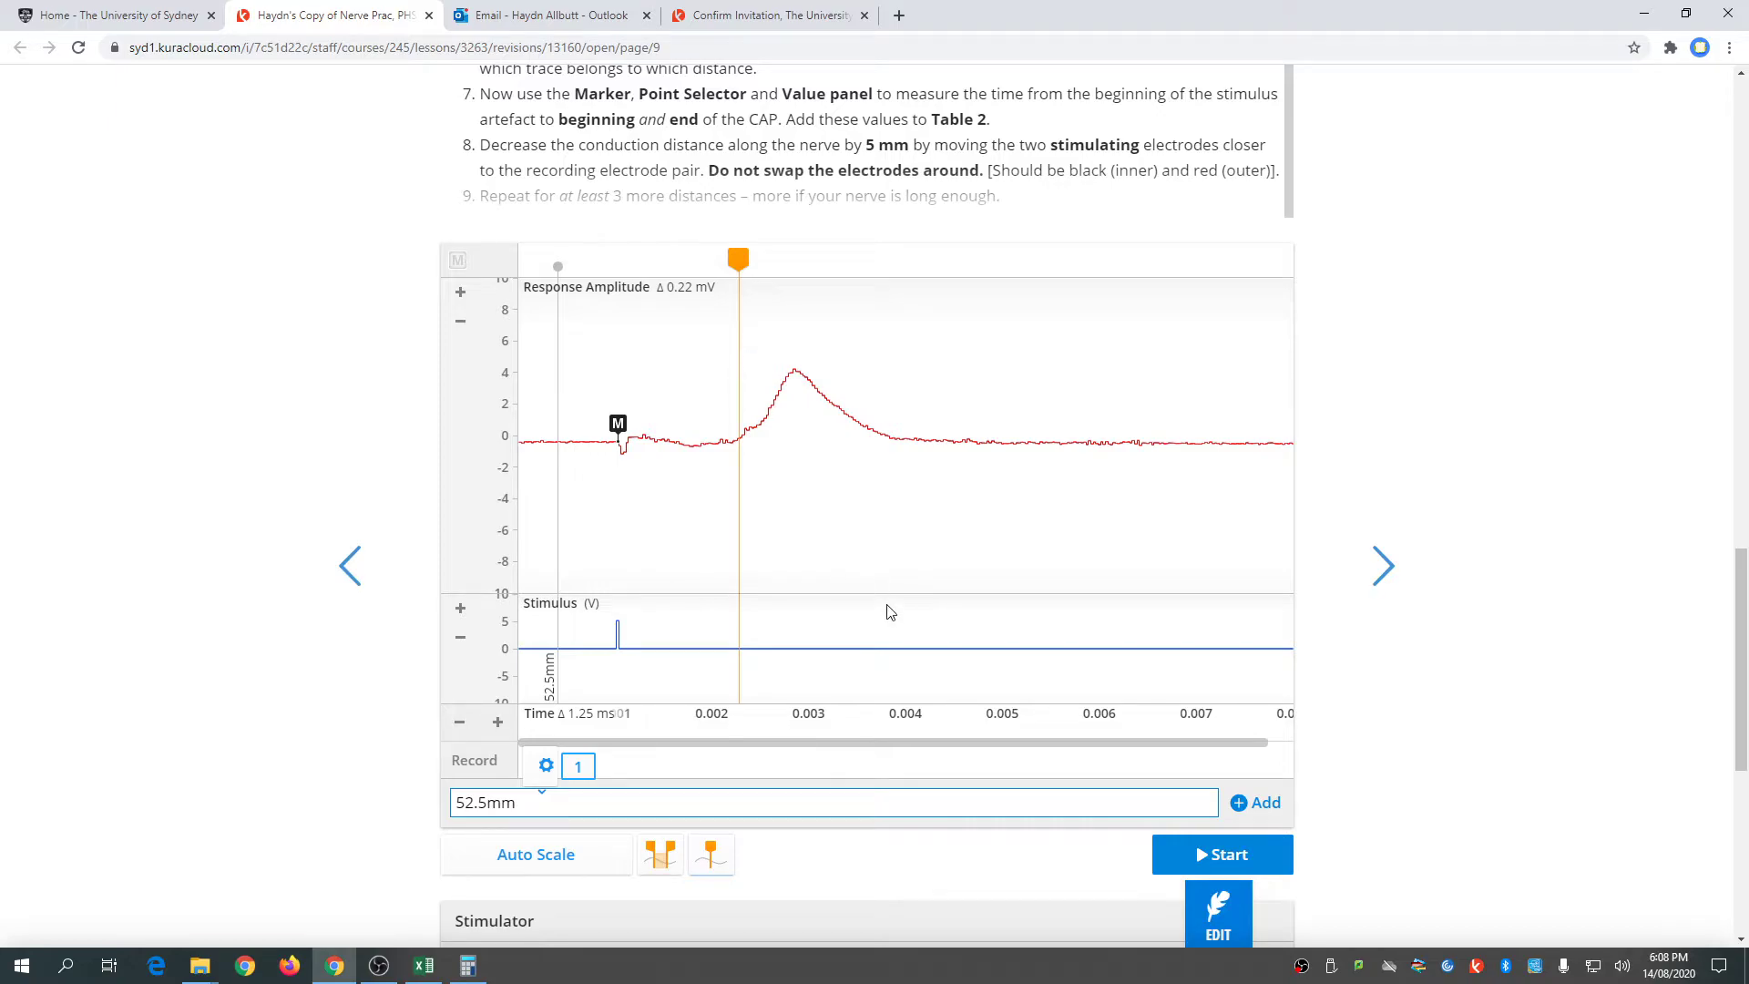
# - Copy the 1.25 ms onset time into the first row's Latency to beginning cell
pyautogui.scroll(-7, 871, 627)
pyautogui.moveTo(919, 430); pyautogui.dragTo(817, 562)
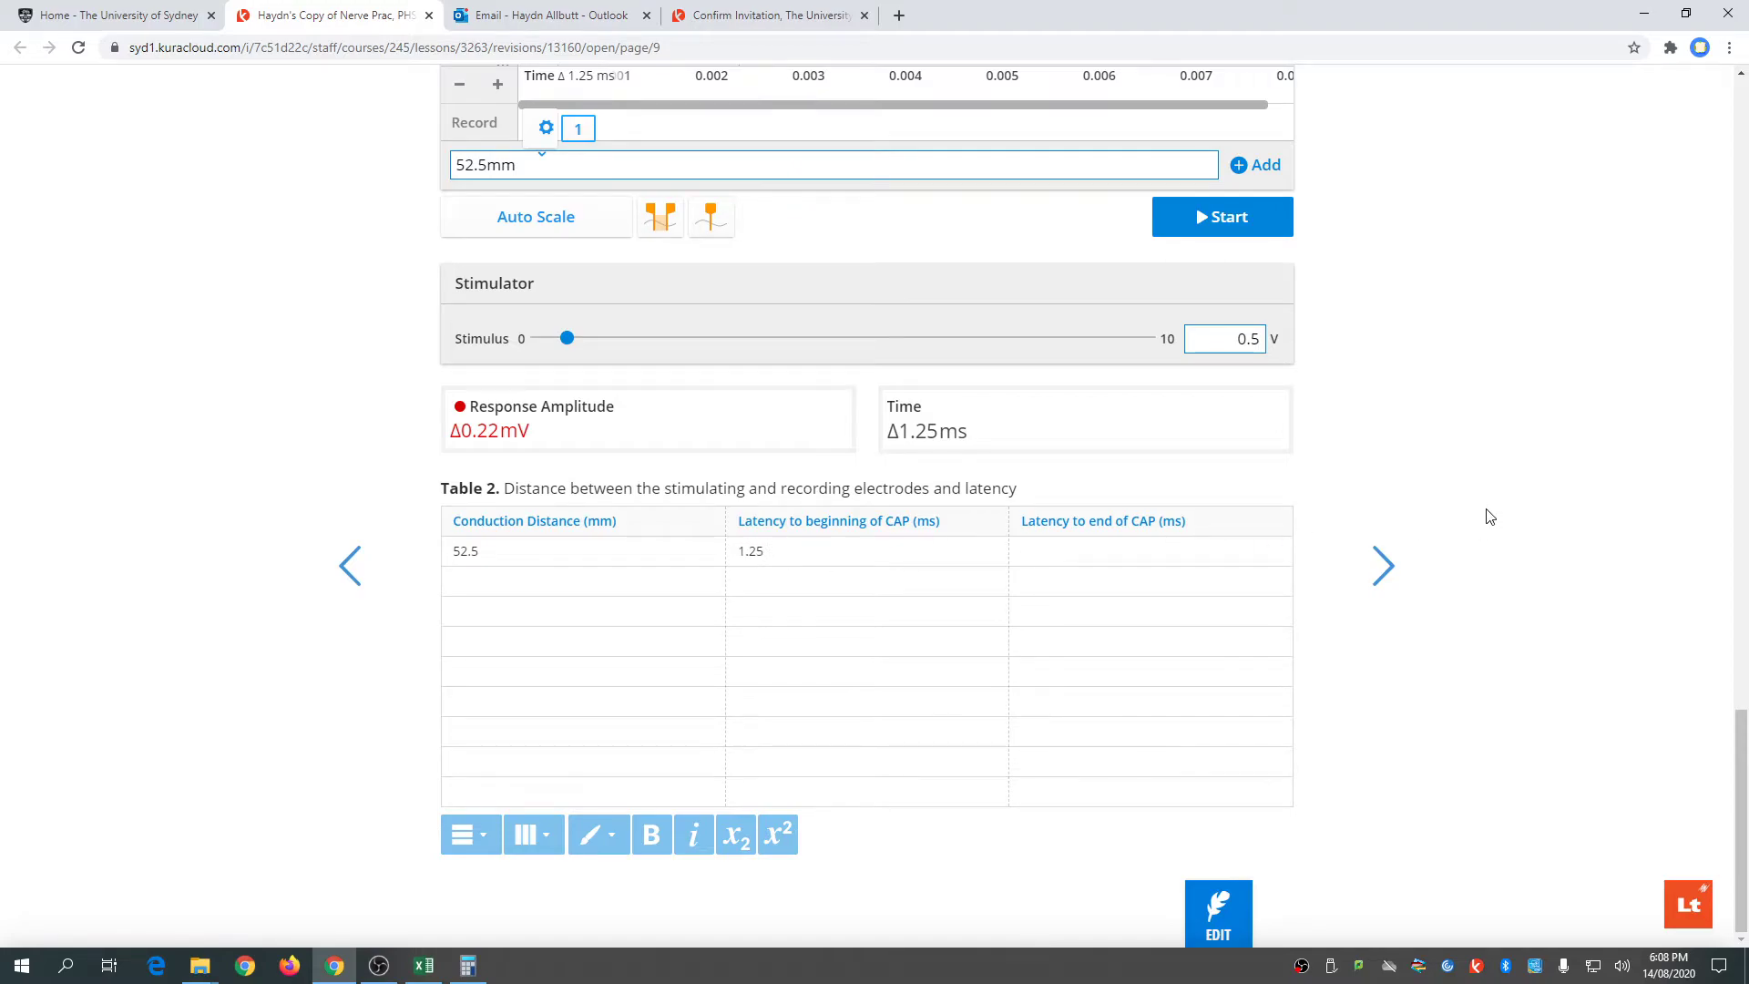
pyautogui.scroll(7, 1487, 524)
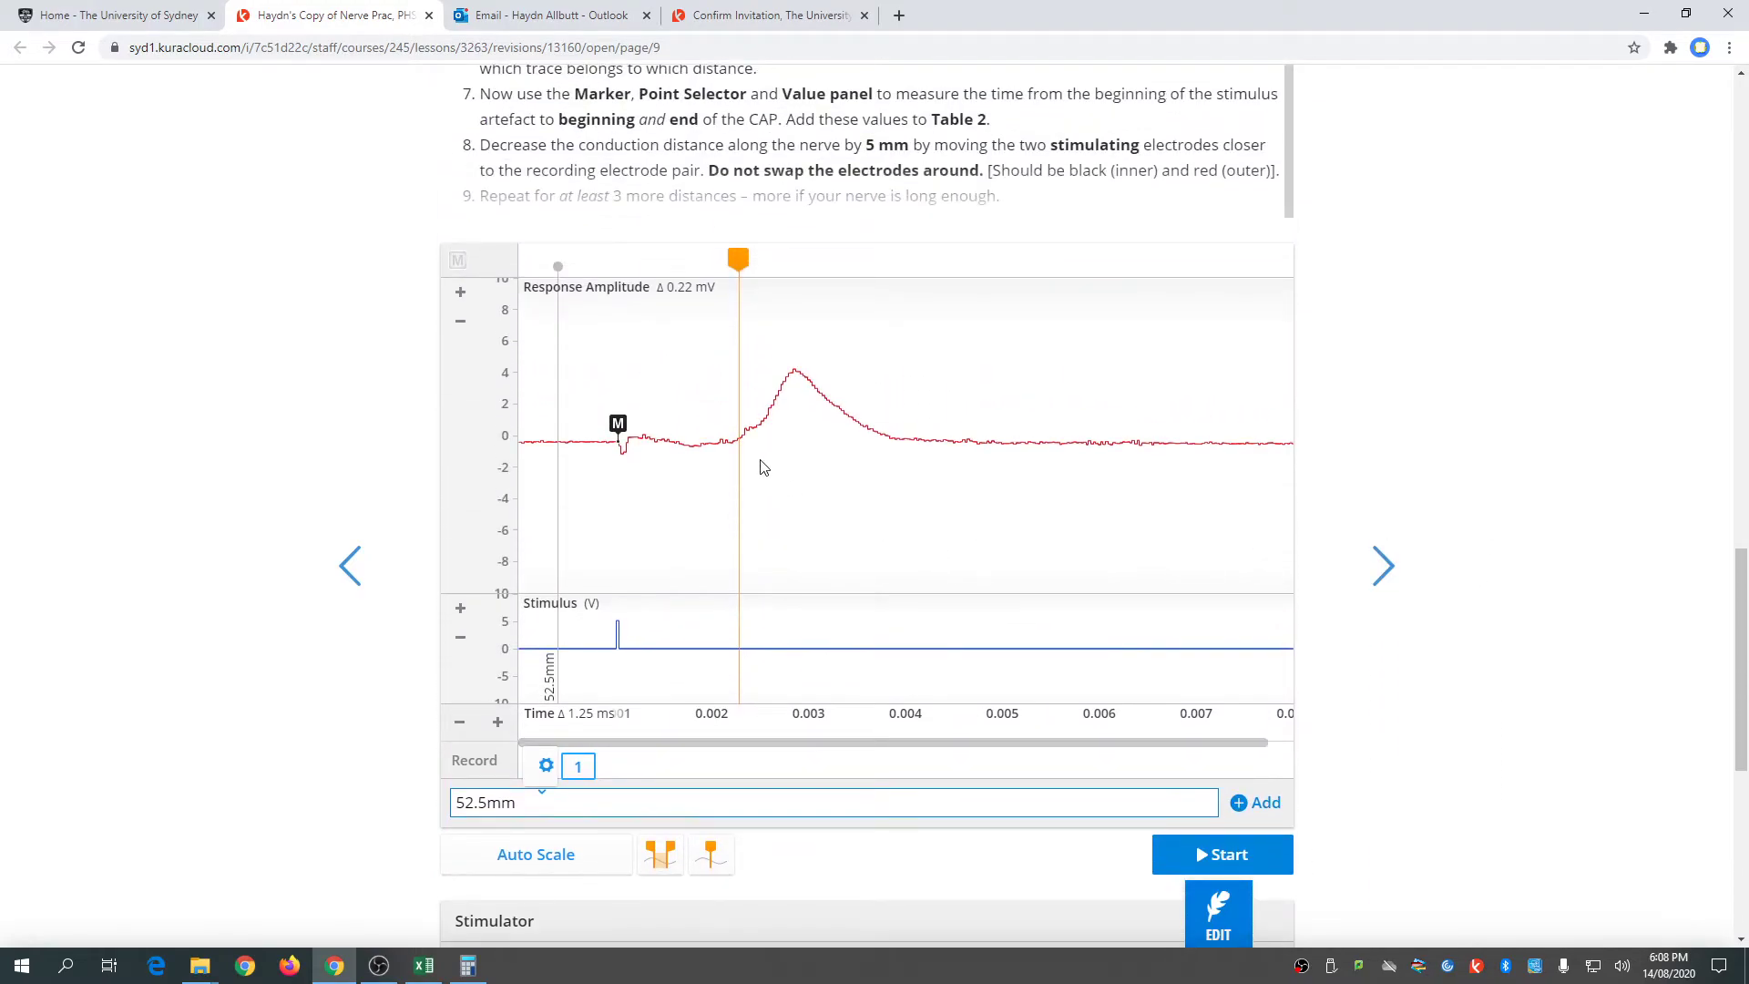
# - Measure the CAP end at 2.8 ms and copy it into the end-latency cell
pyautogui.moveTo(742, 278)
pyautogui.mouseDown()
pyautogui.moveTo(931, 283)
pyautogui.moveTo(878, 280)
pyautogui.moveTo(894, 281)
pyautogui.mouseUp()
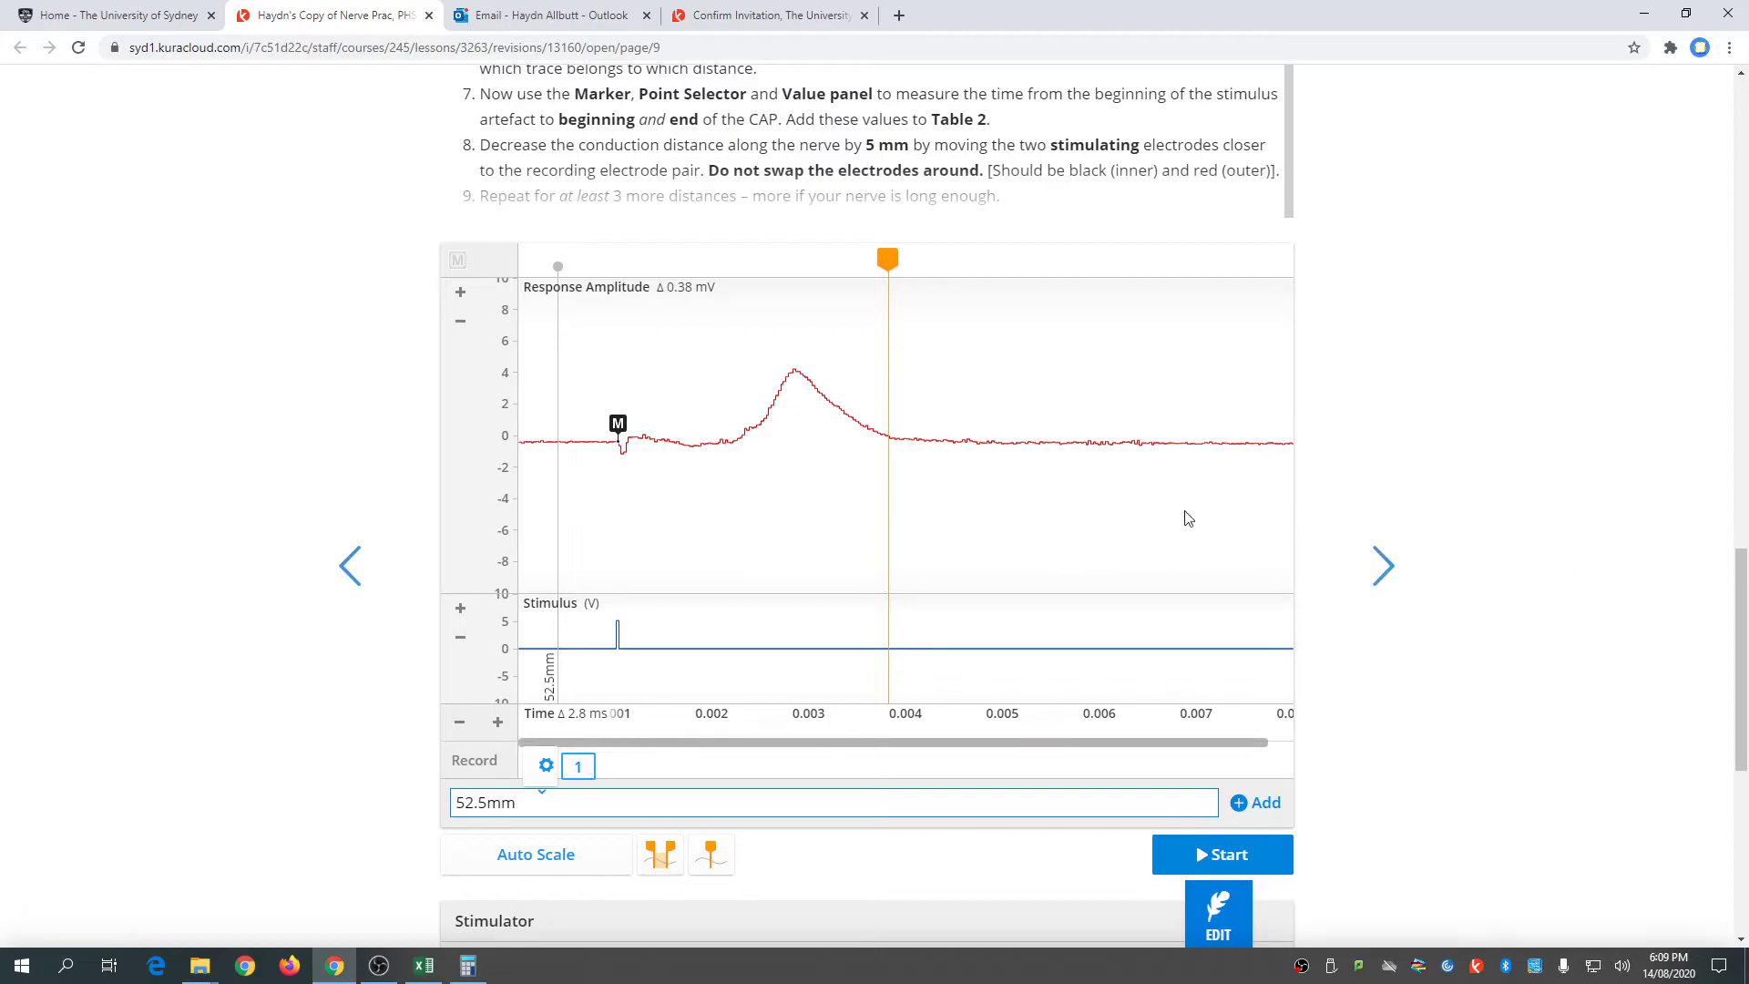
pyautogui.scroll(-7, 1409, 546)
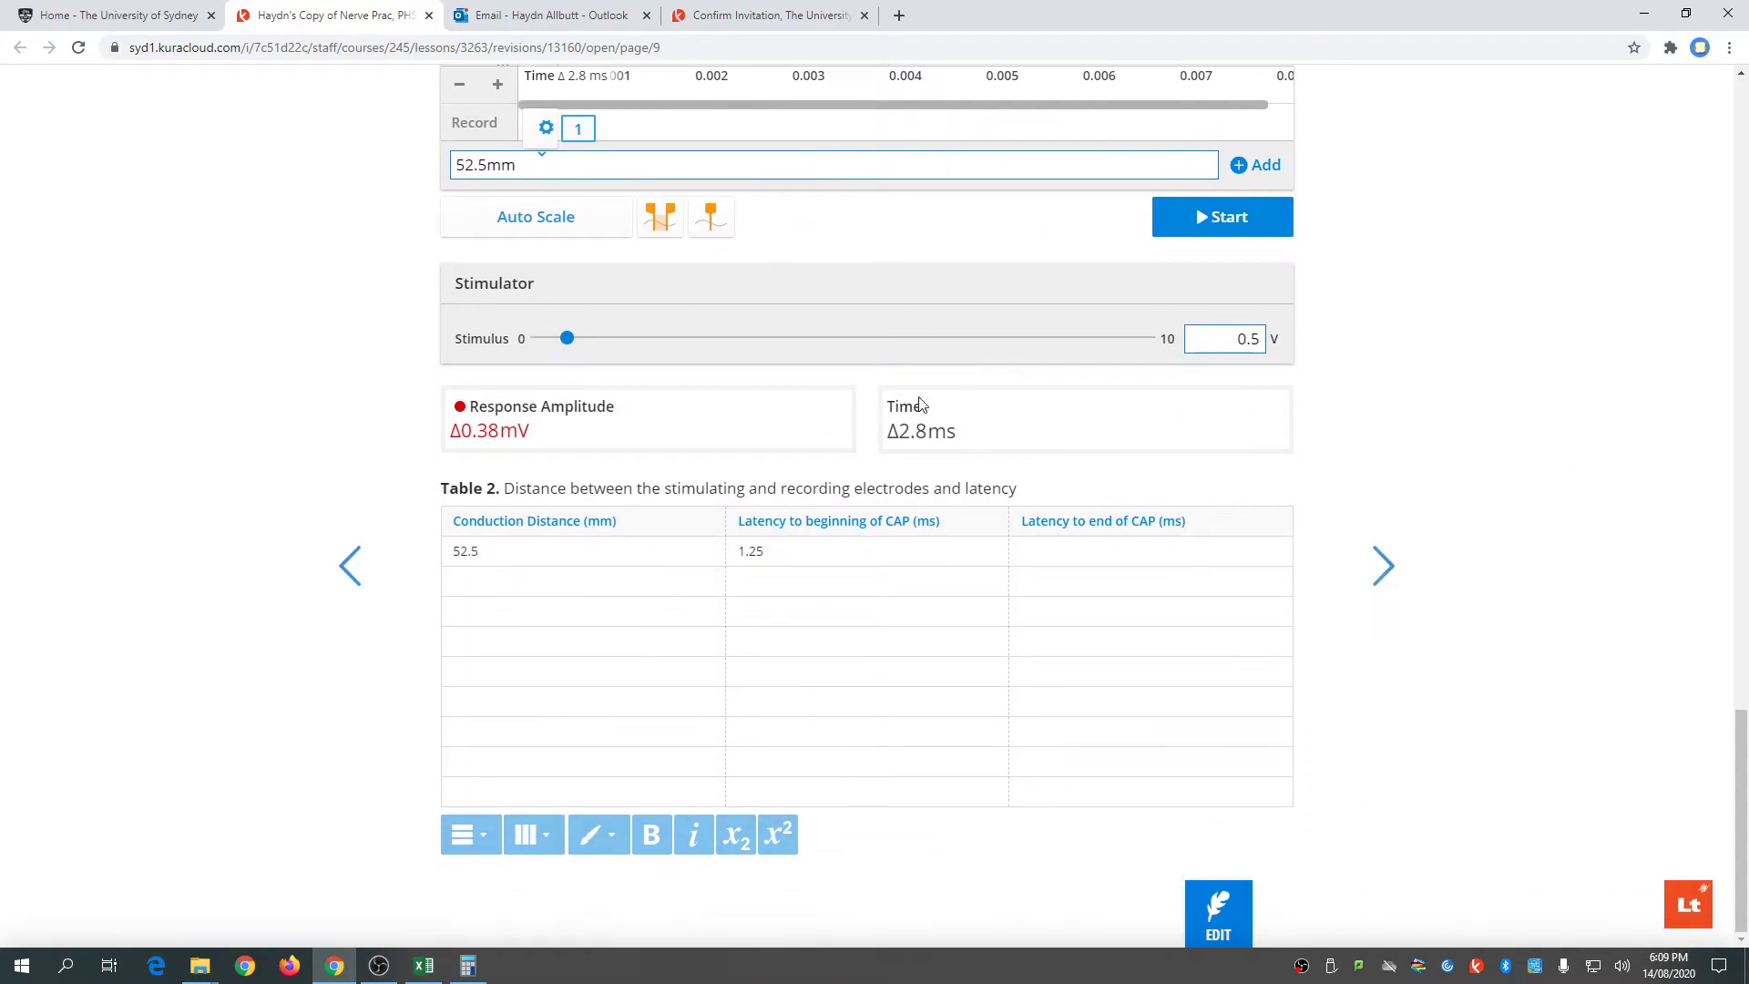
pyautogui.moveTo(921, 429)
pyautogui.mouseDown()
pyautogui.moveTo(1060, 496)
pyautogui.moveTo(1061, 562)
pyautogui.mouseUp()
pyautogui.scroll(10, 1234, 619)
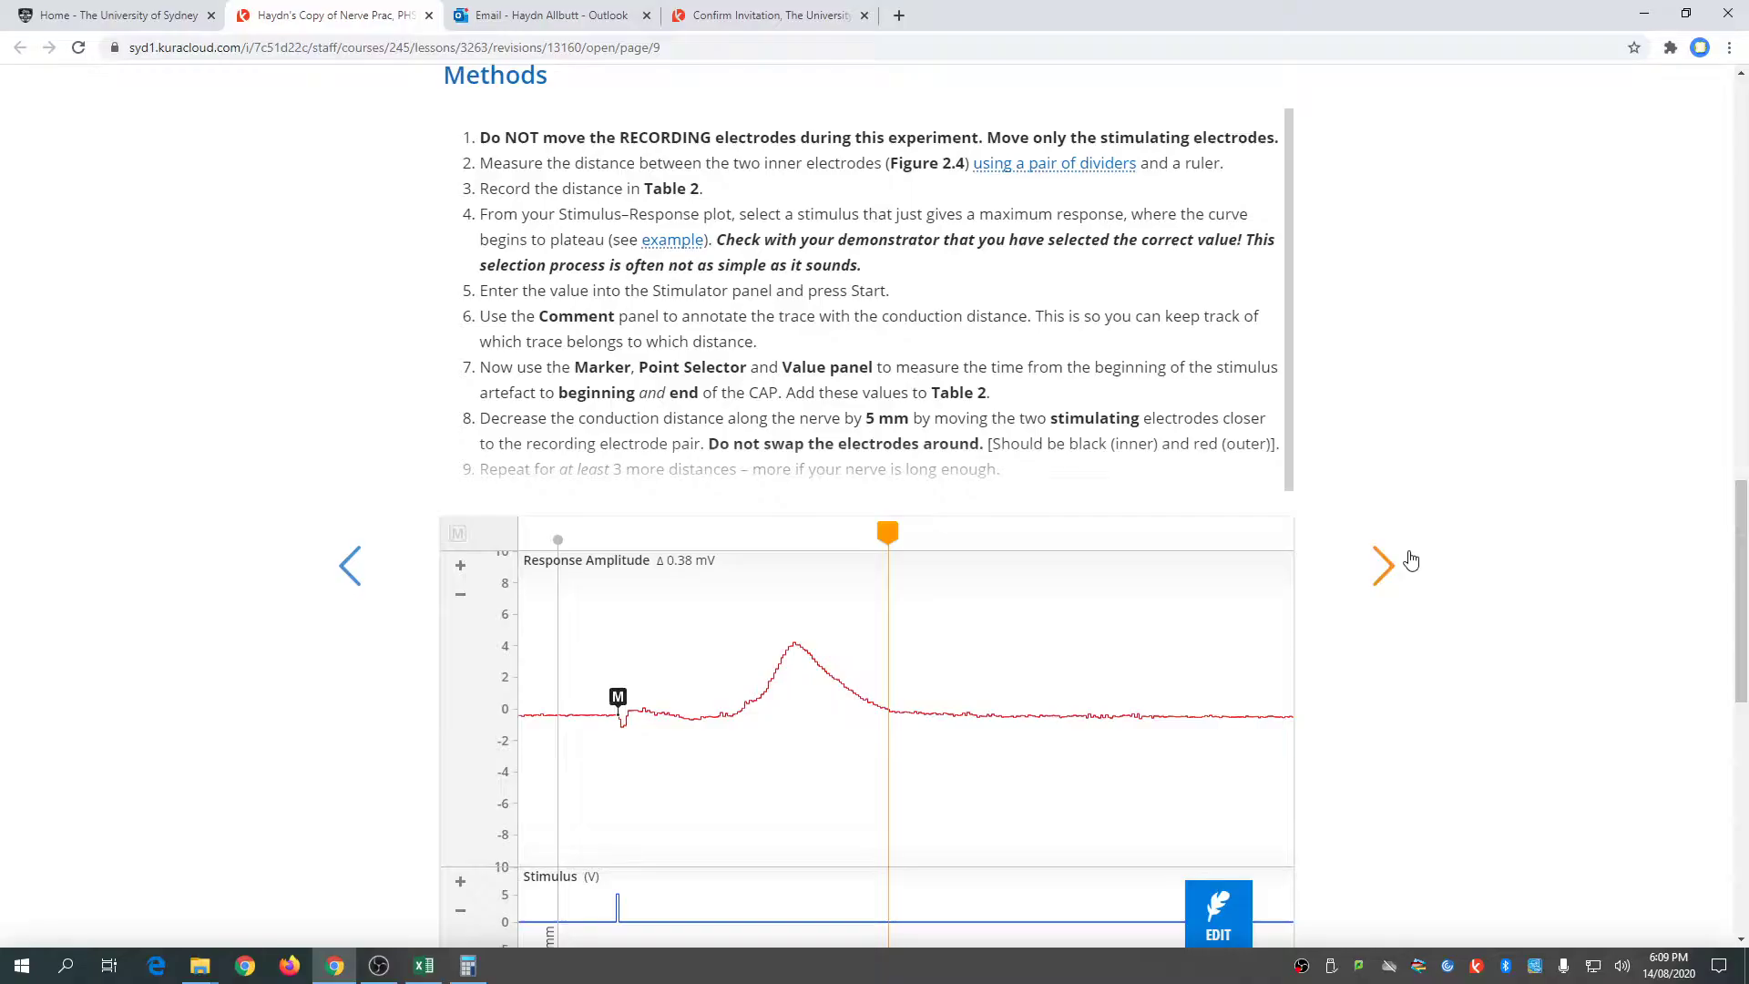
pyautogui.scroll(-8, 1410, 569)
pyautogui.scroll(-6, 1420, 590)
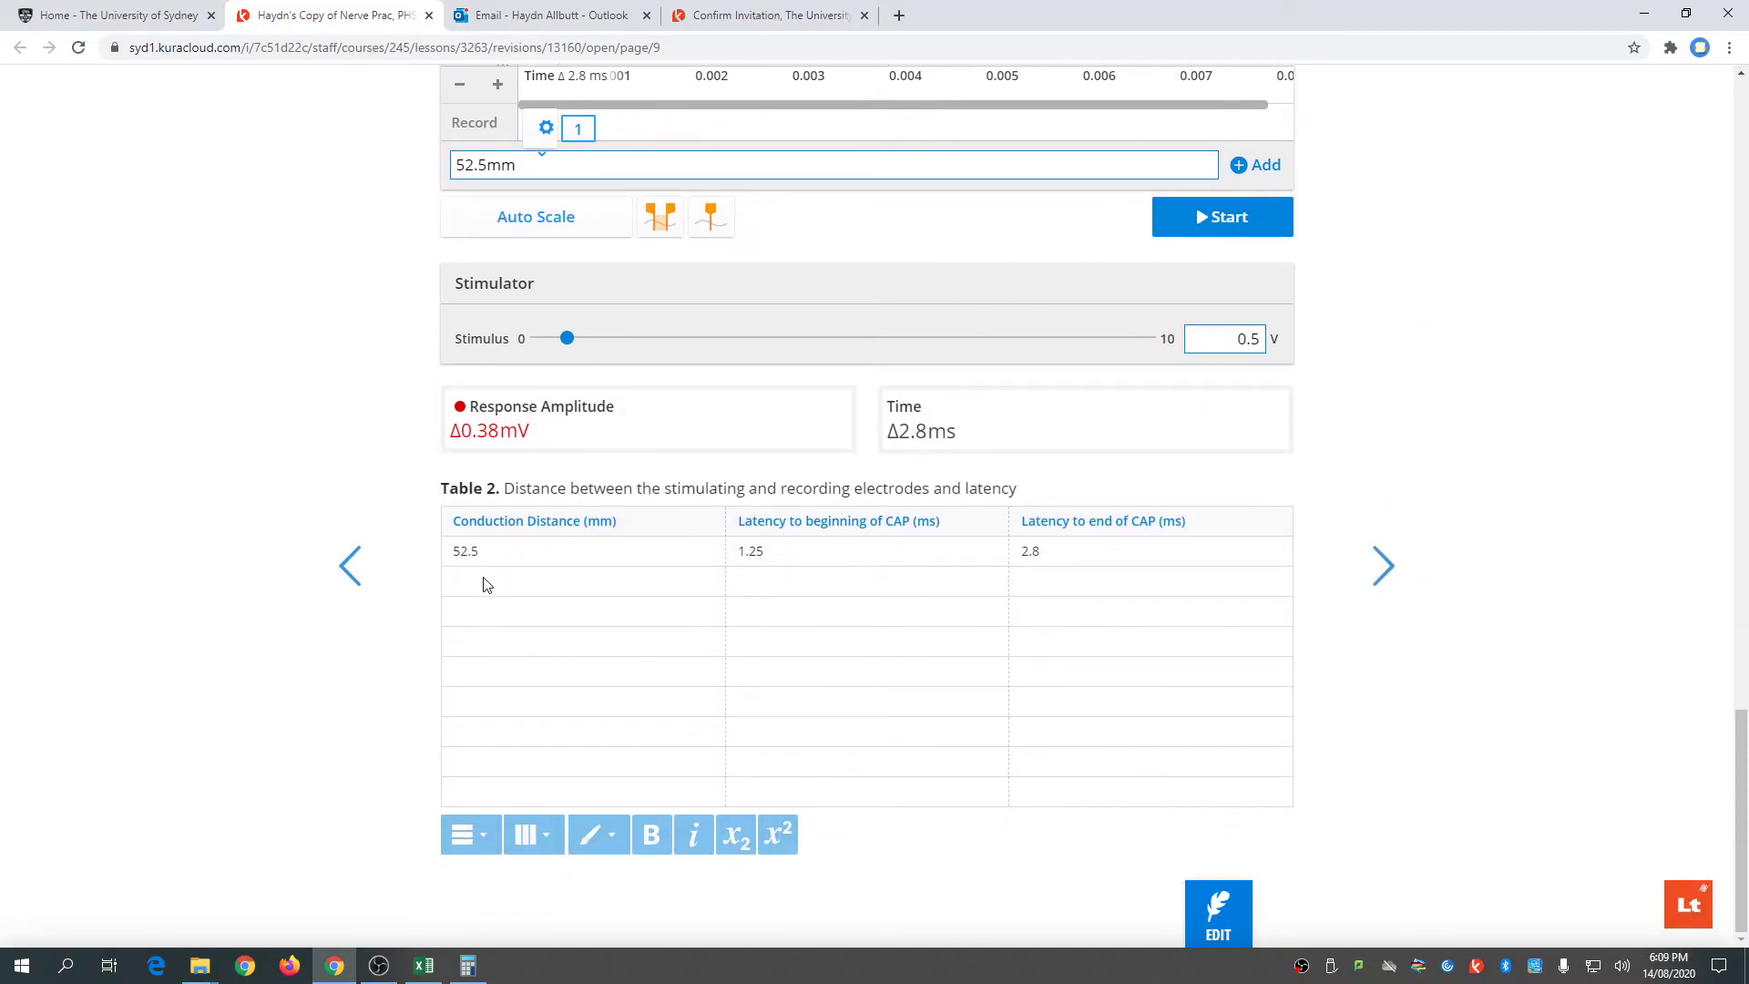
# - Enter 47.5, 42.5 and 37.5 mm as conduction distances and record a second trace
pyautogui.click(484, 583)
pyautogui.click(522, 610)
pyautogui.write('42.5')
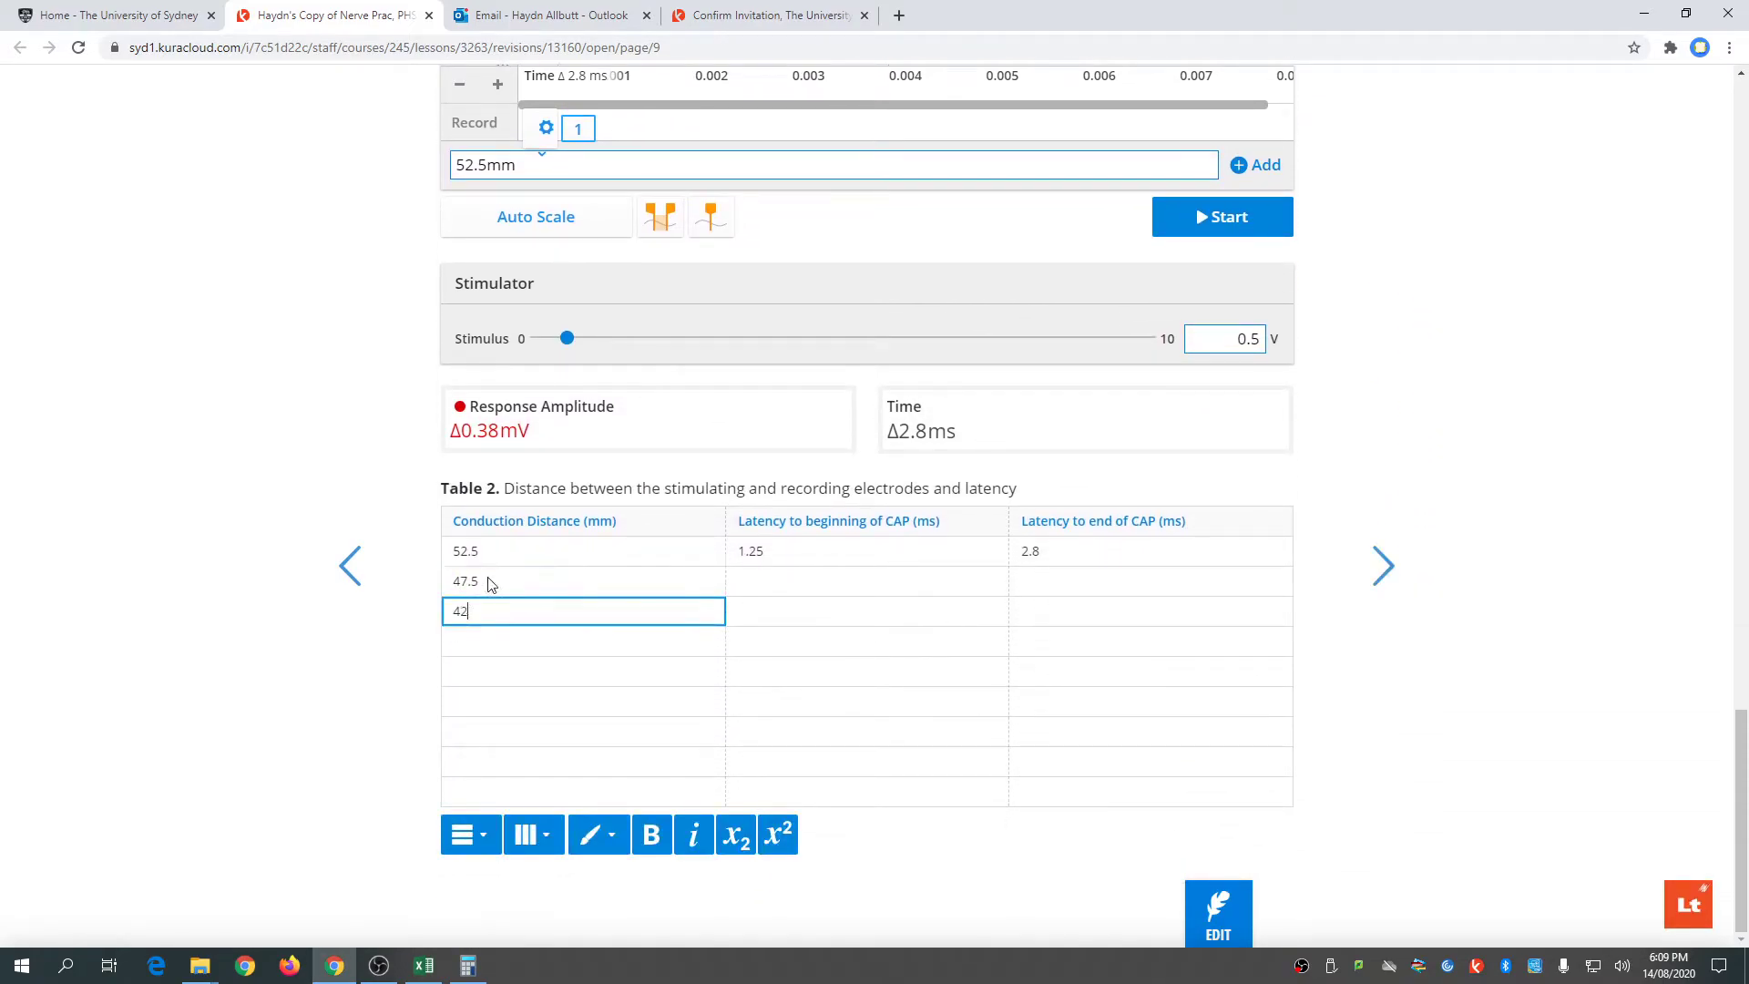
pyautogui.click(460, 628)
pyautogui.write('37.5')
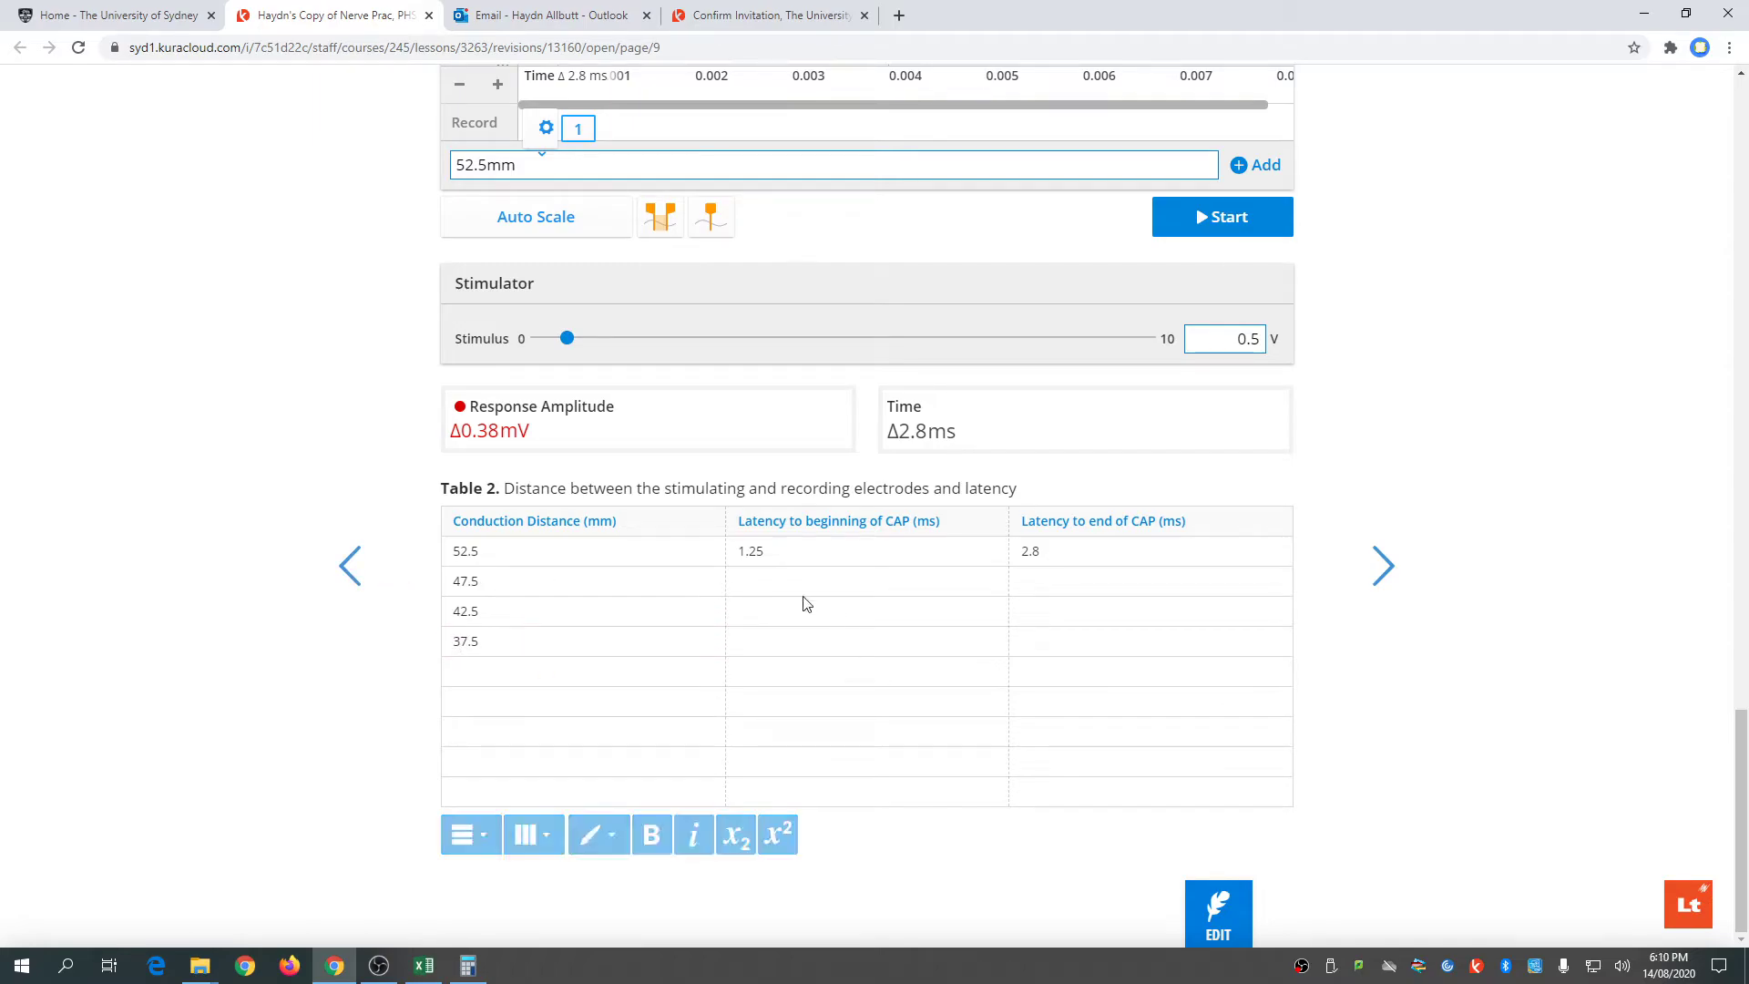
pyautogui.scroll(5, 1489, 532)
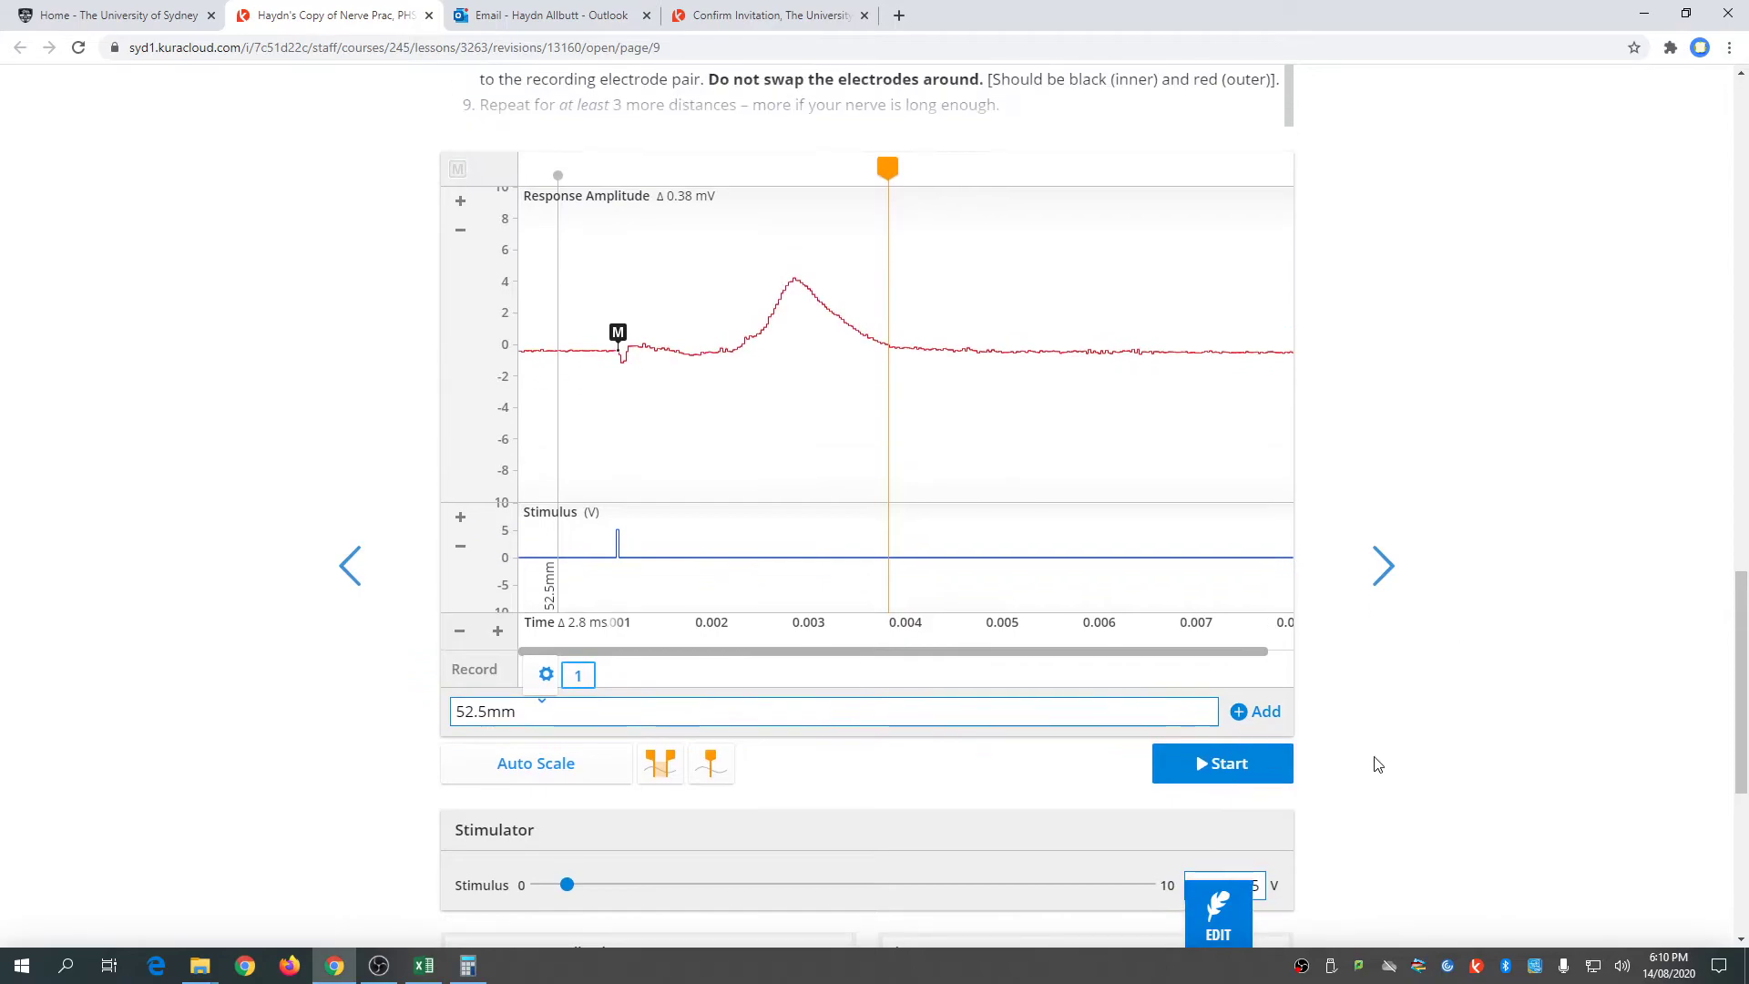
pyautogui.click(1244, 770)
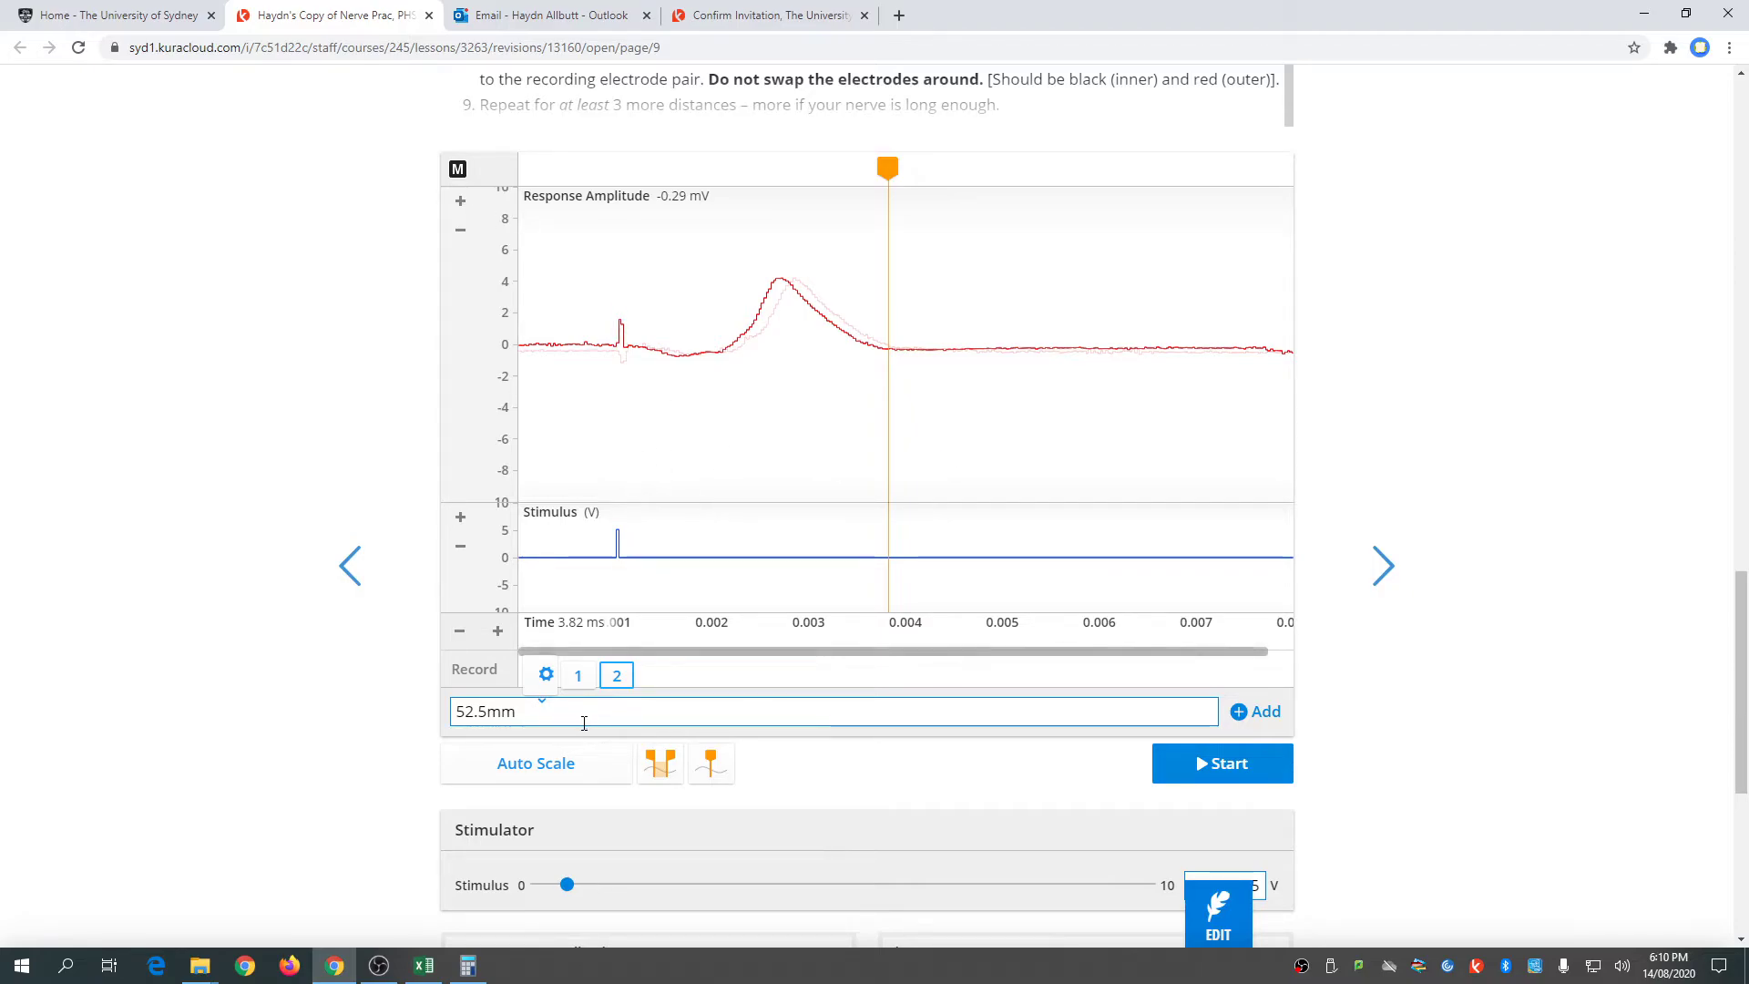
# - Label the second trace with a '47.5mm' comment
pyautogui.moveTo(488, 711); pyautogui.dragTo(415, 717)
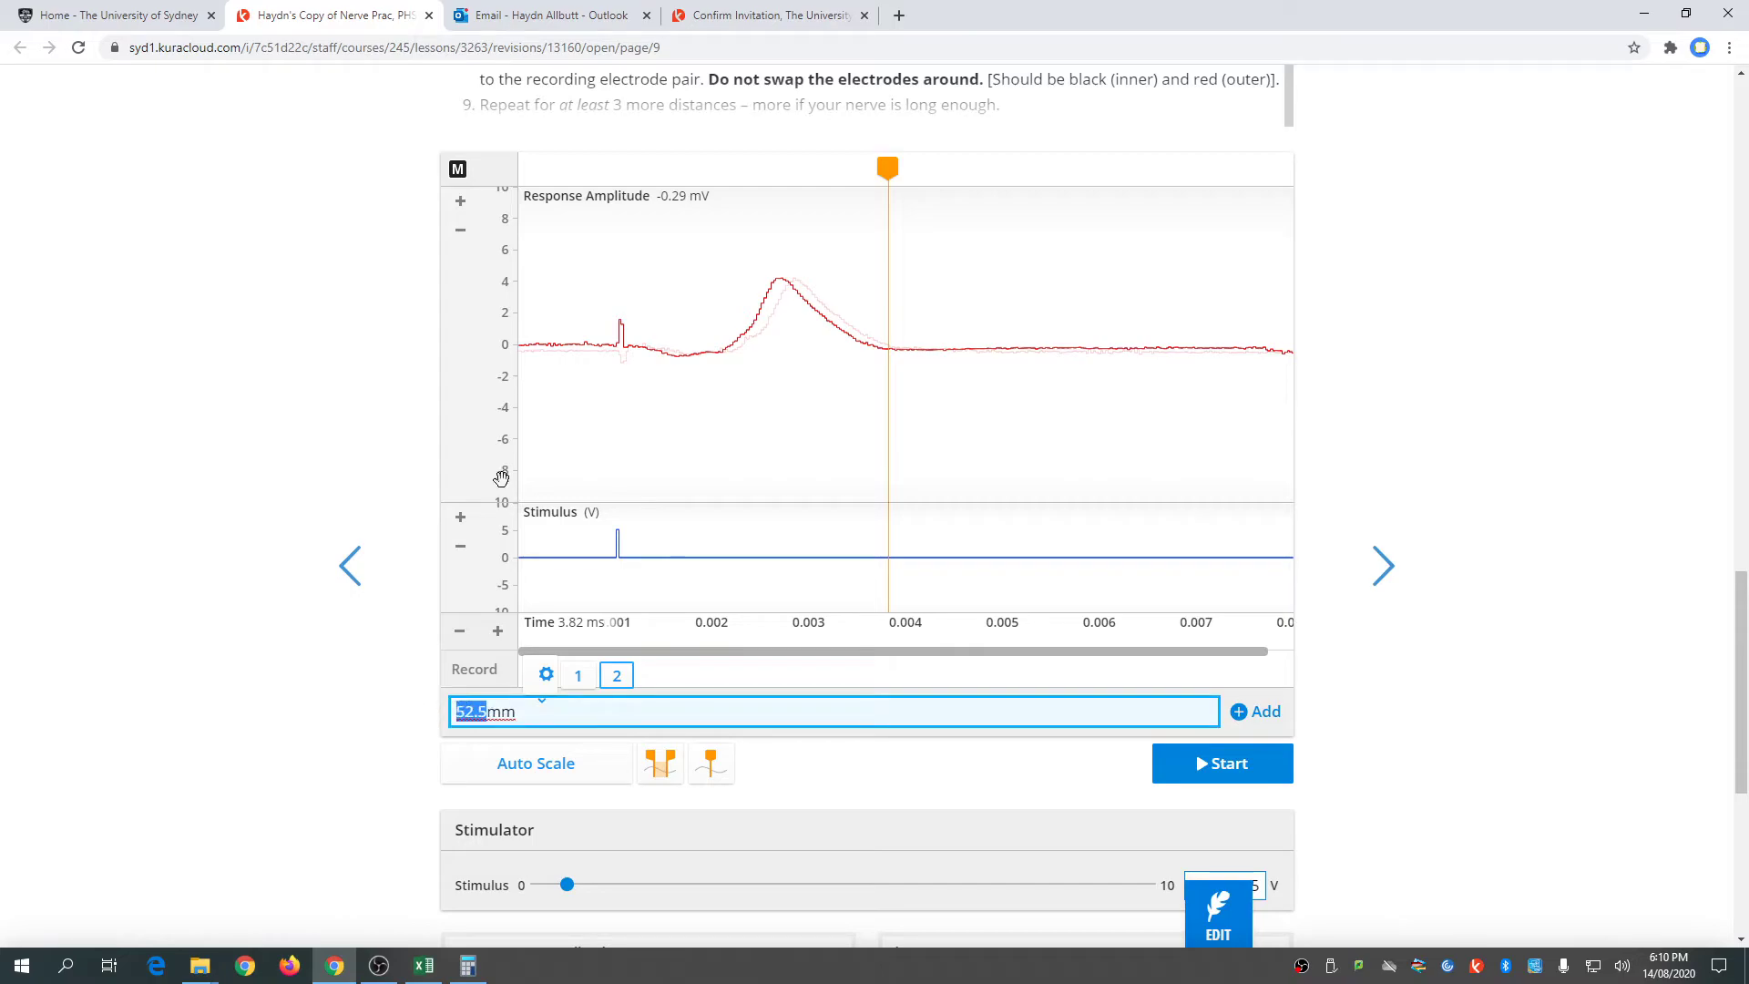
pyautogui.write('47.5')
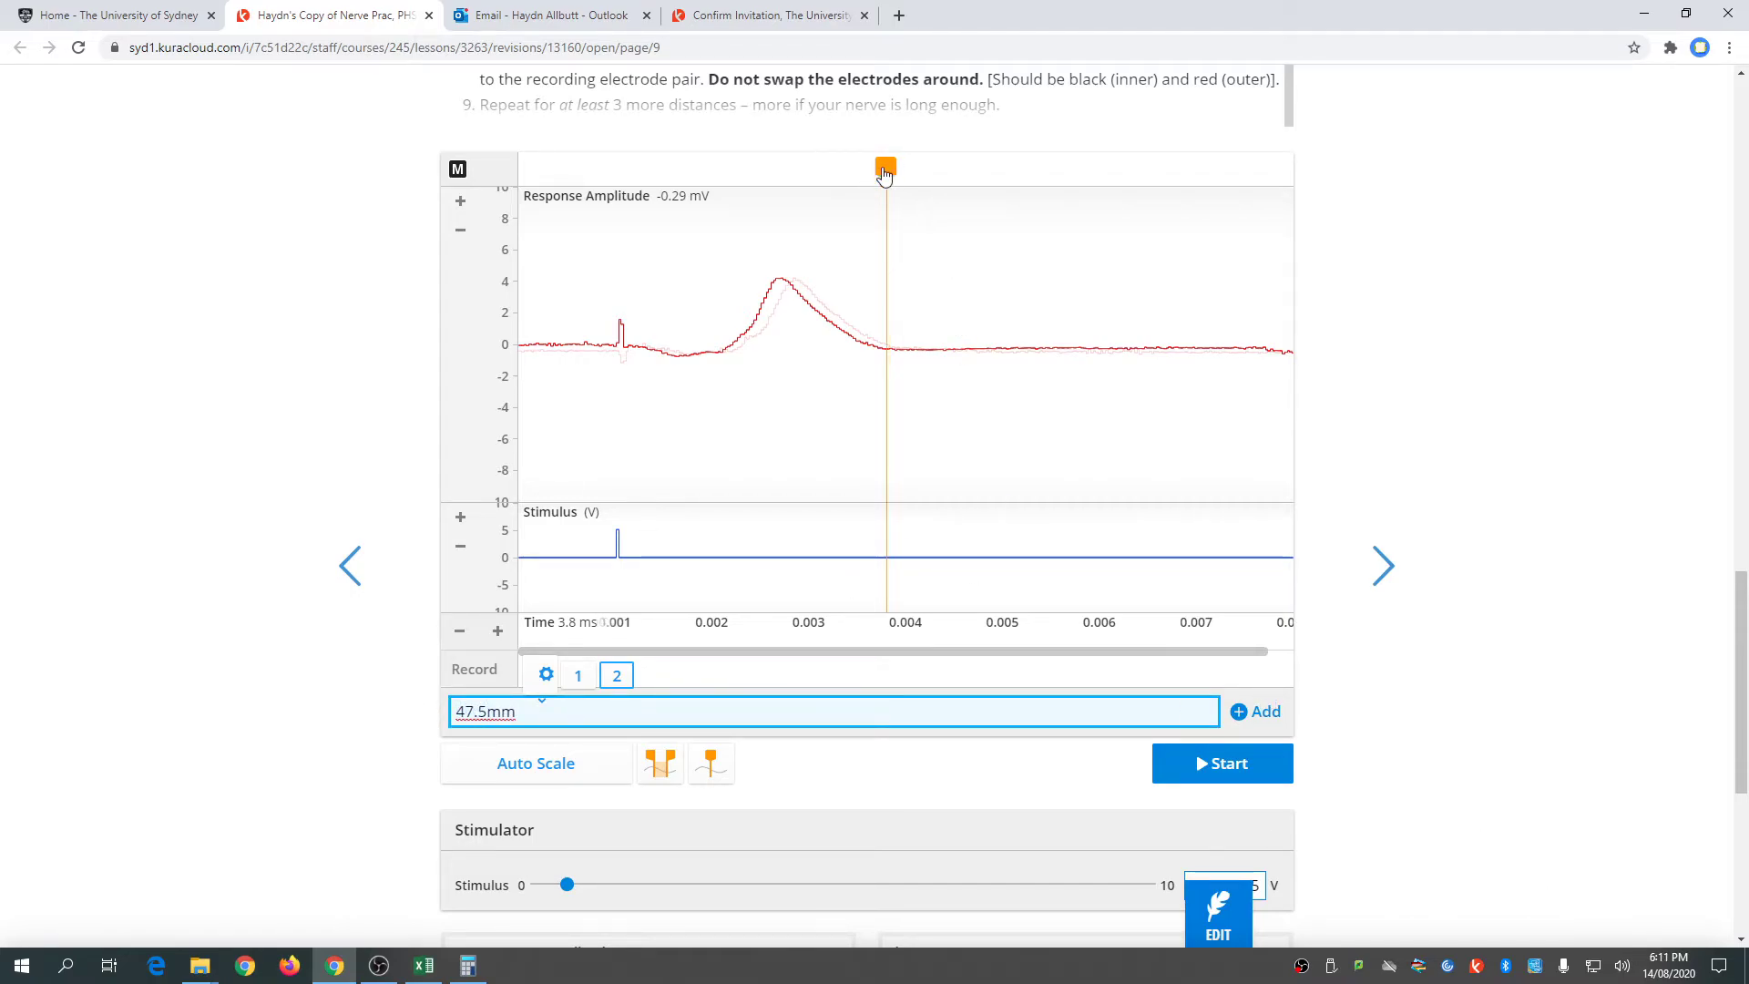
pyautogui.moveTo(883, 169); pyautogui.dragTo(560, 169)
pyautogui.click(1279, 711)
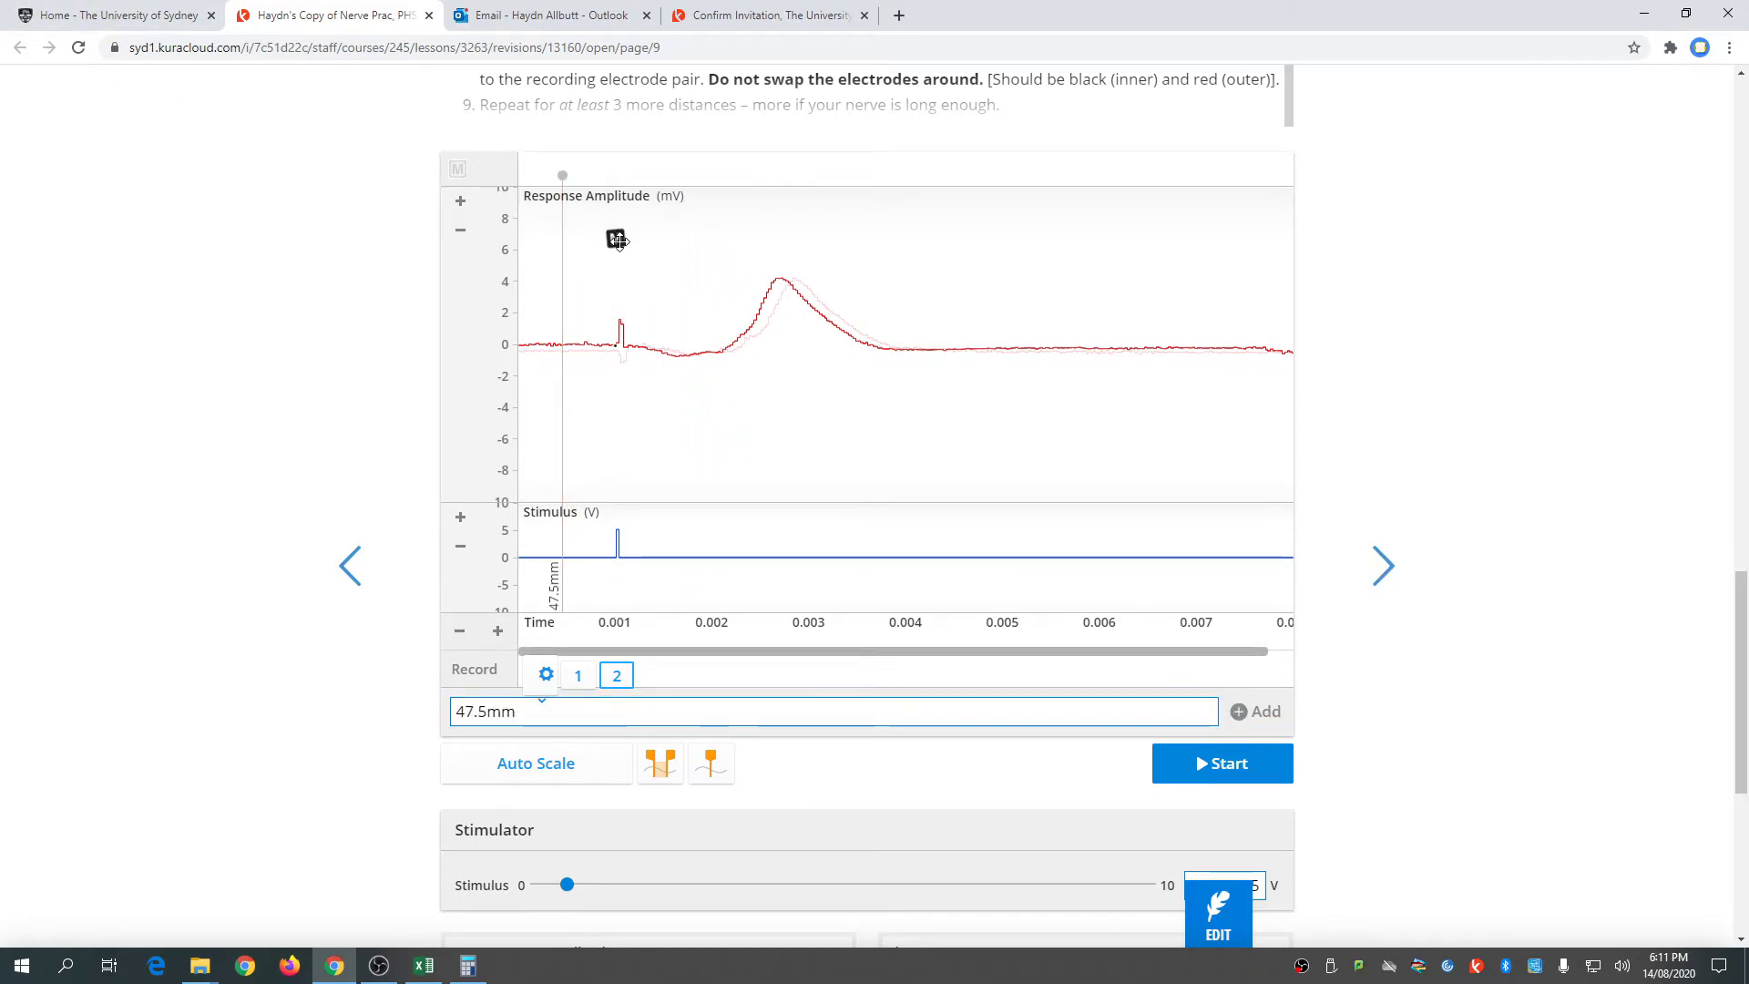
# - Measure the CAP onset at 1.1 ms from the stimulus artefact
pyautogui.moveTo(619, 239); pyautogui.dragTo(618, 328)
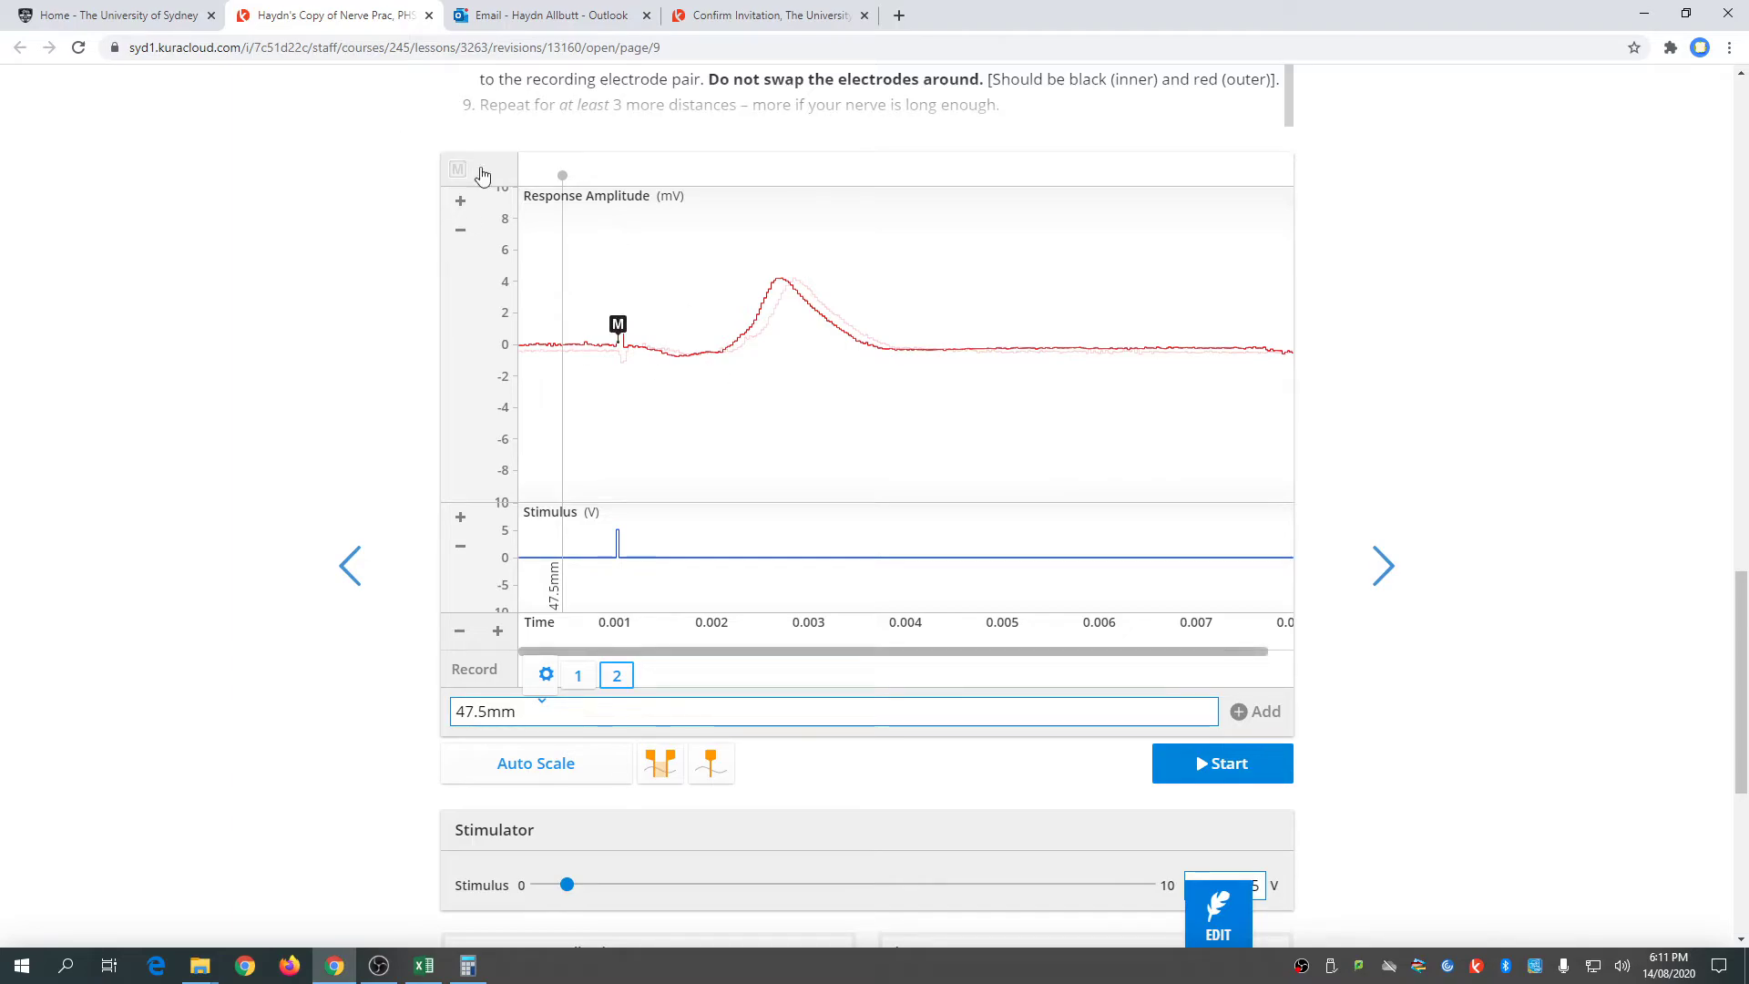
pyautogui.click(711, 763)
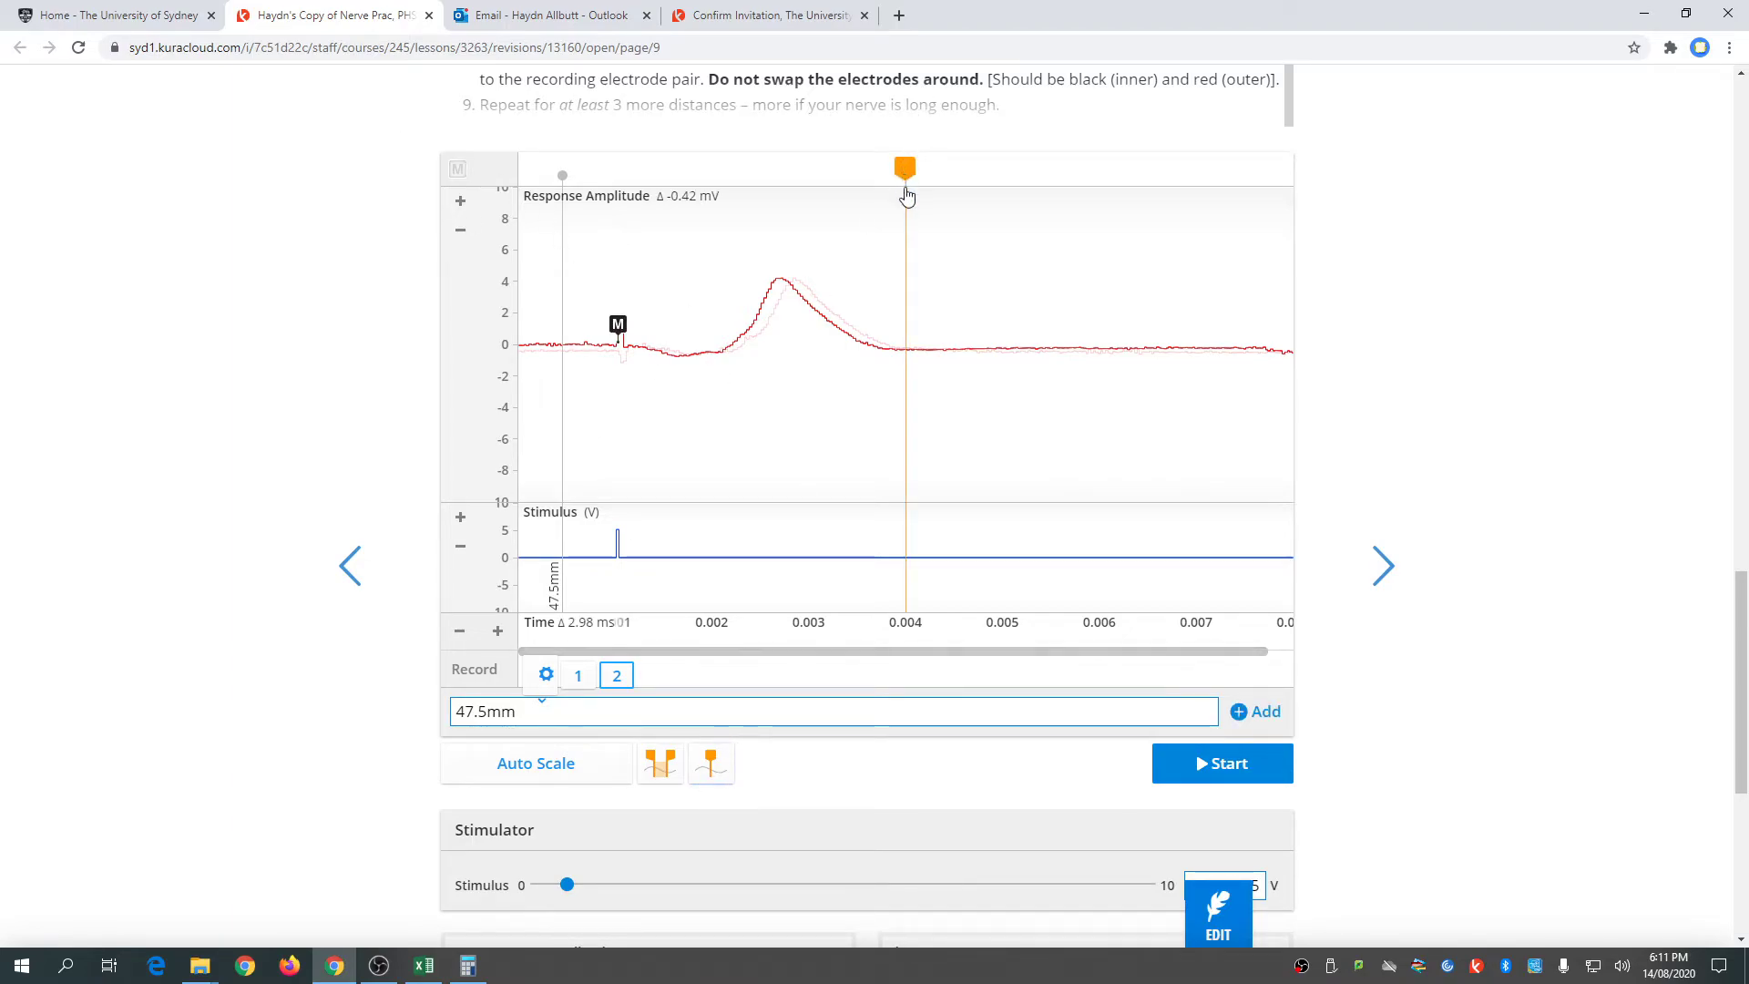
pyautogui.moveTo(905, 187); pyautogui.dragTo(725, 202)
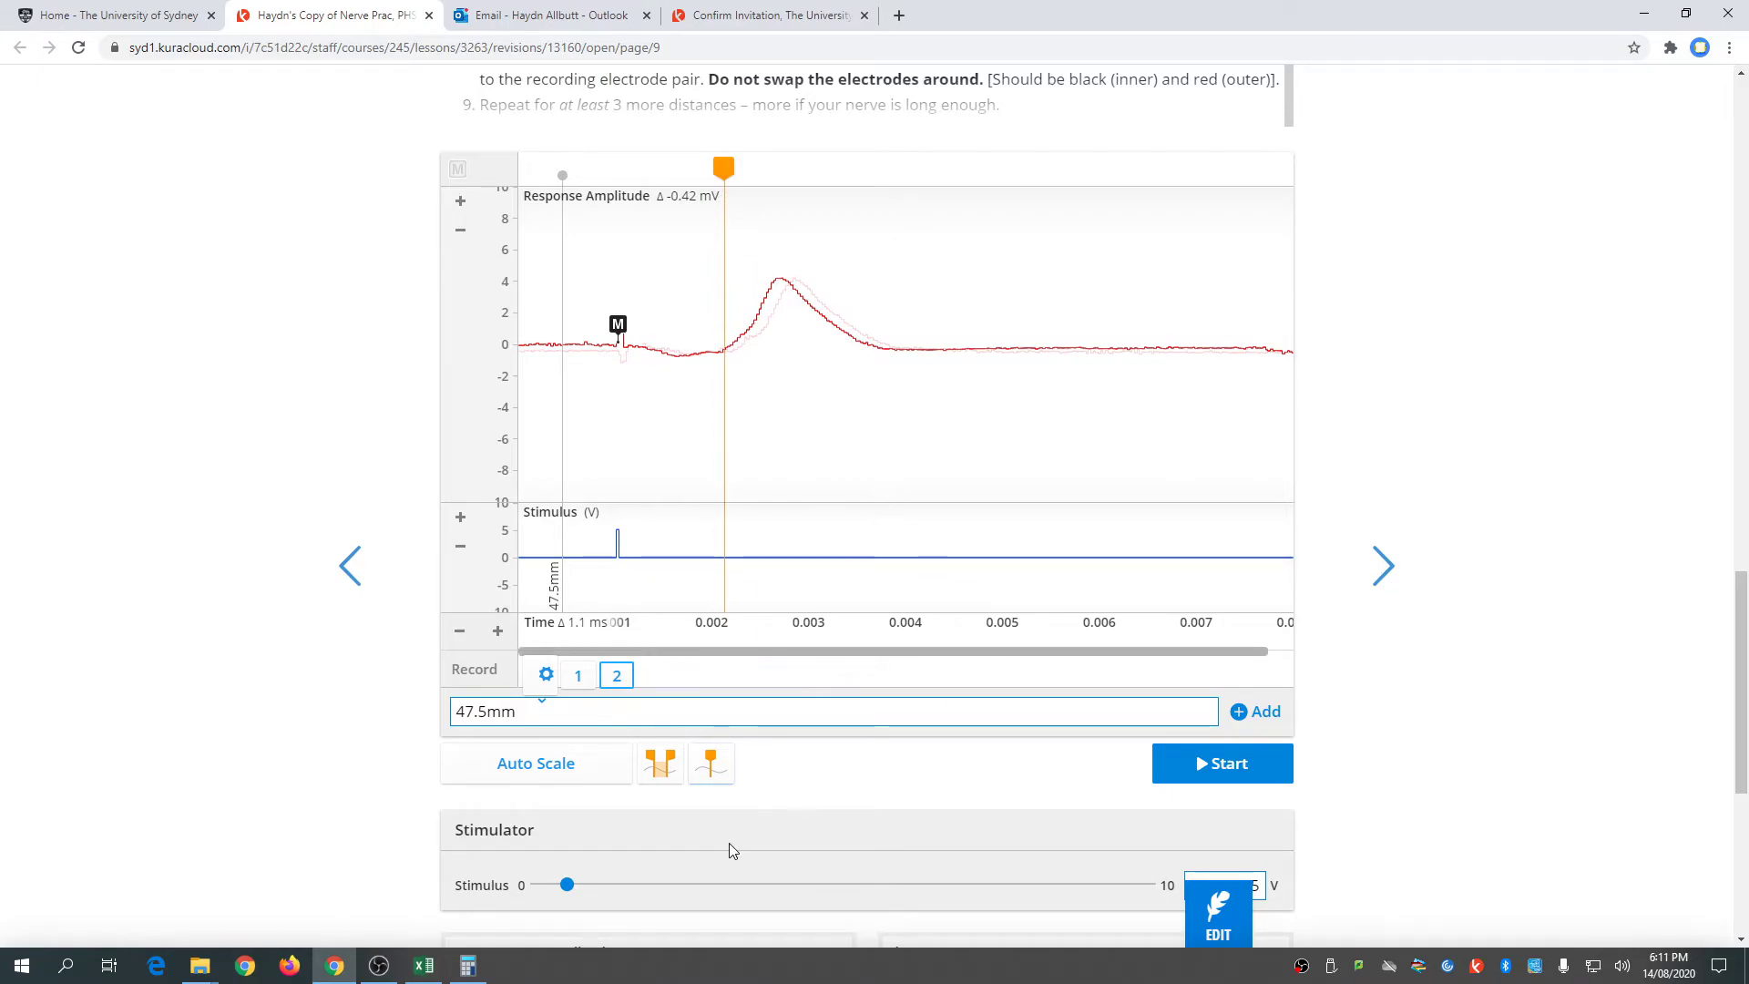
# - Copy the 1.1 ms start latency into the 47.5 mm row of Table 2
pyautogui.scroll(-2, 1678, 699)
pyautogui.scroll(-4, 1678, 698)
pyautogui.moveTo(933, 435); pyautogui.dragTo(789, 588)
pyautogui.scroll(6, 1576, 524)
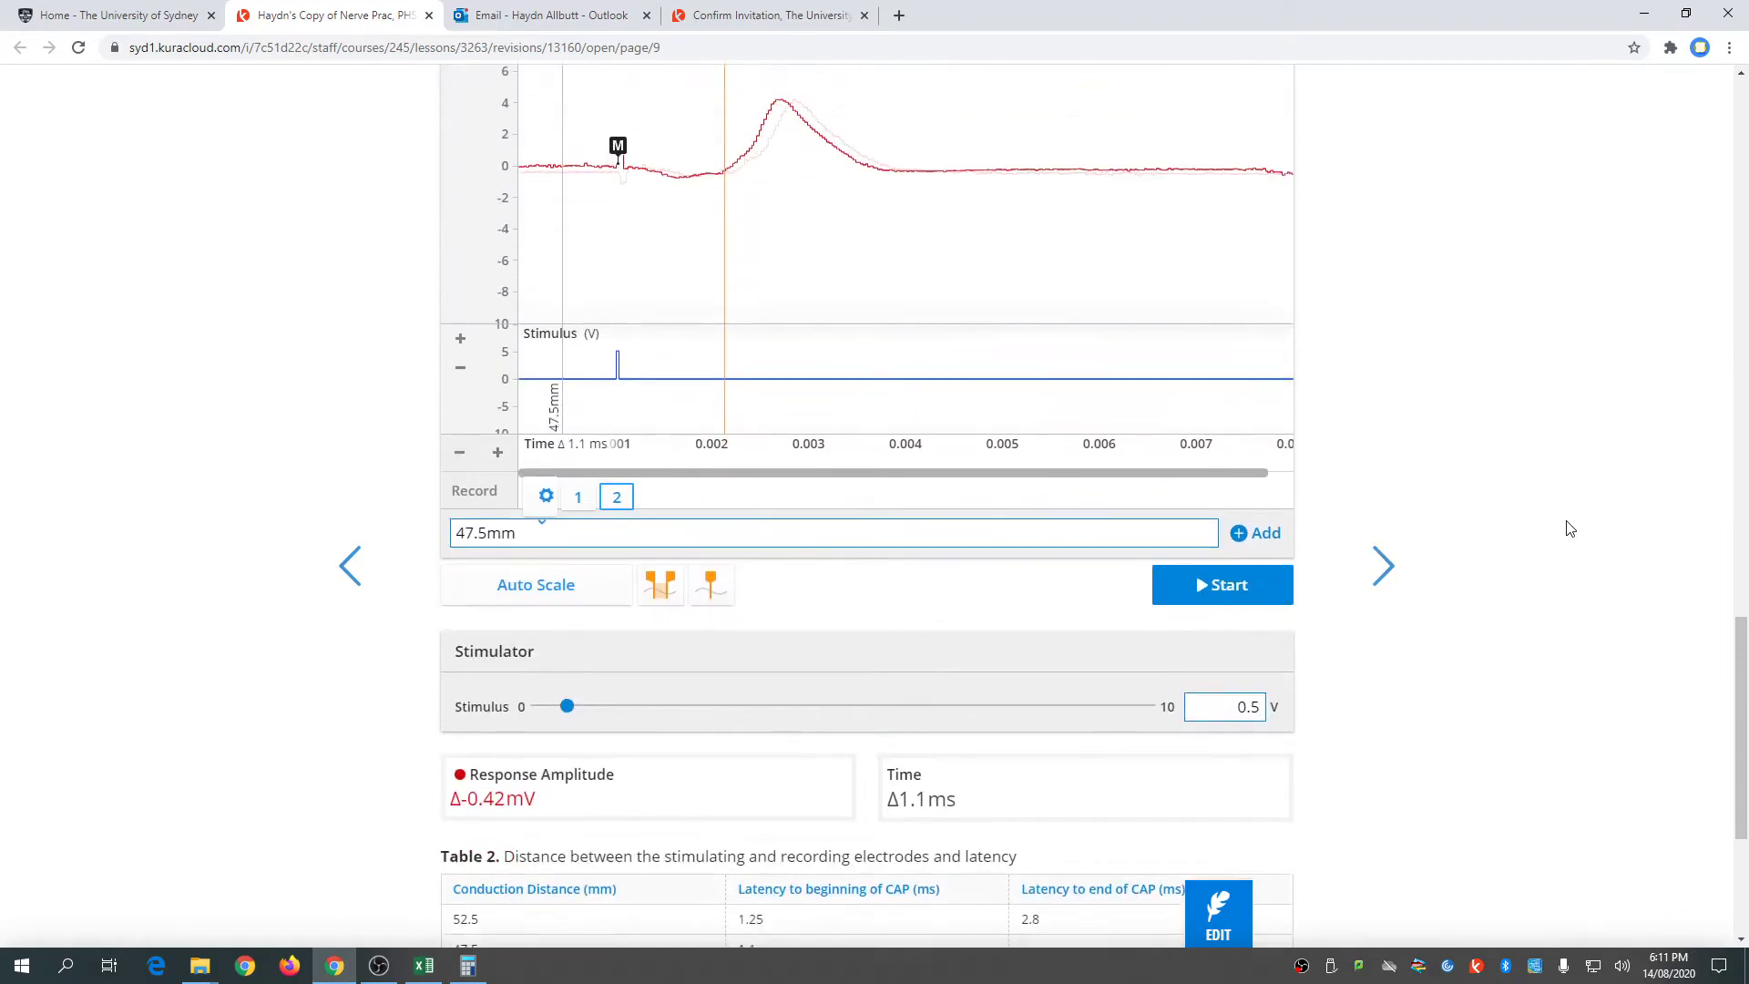
# - Measure the CAP end at 2.7 ms and enter it as the 47.5 mm end latency
pyautogui.moveTo(726, 170); pyautogui.dragTo(888, 219)
pyautogui.scroll(-6, 1659, 554)
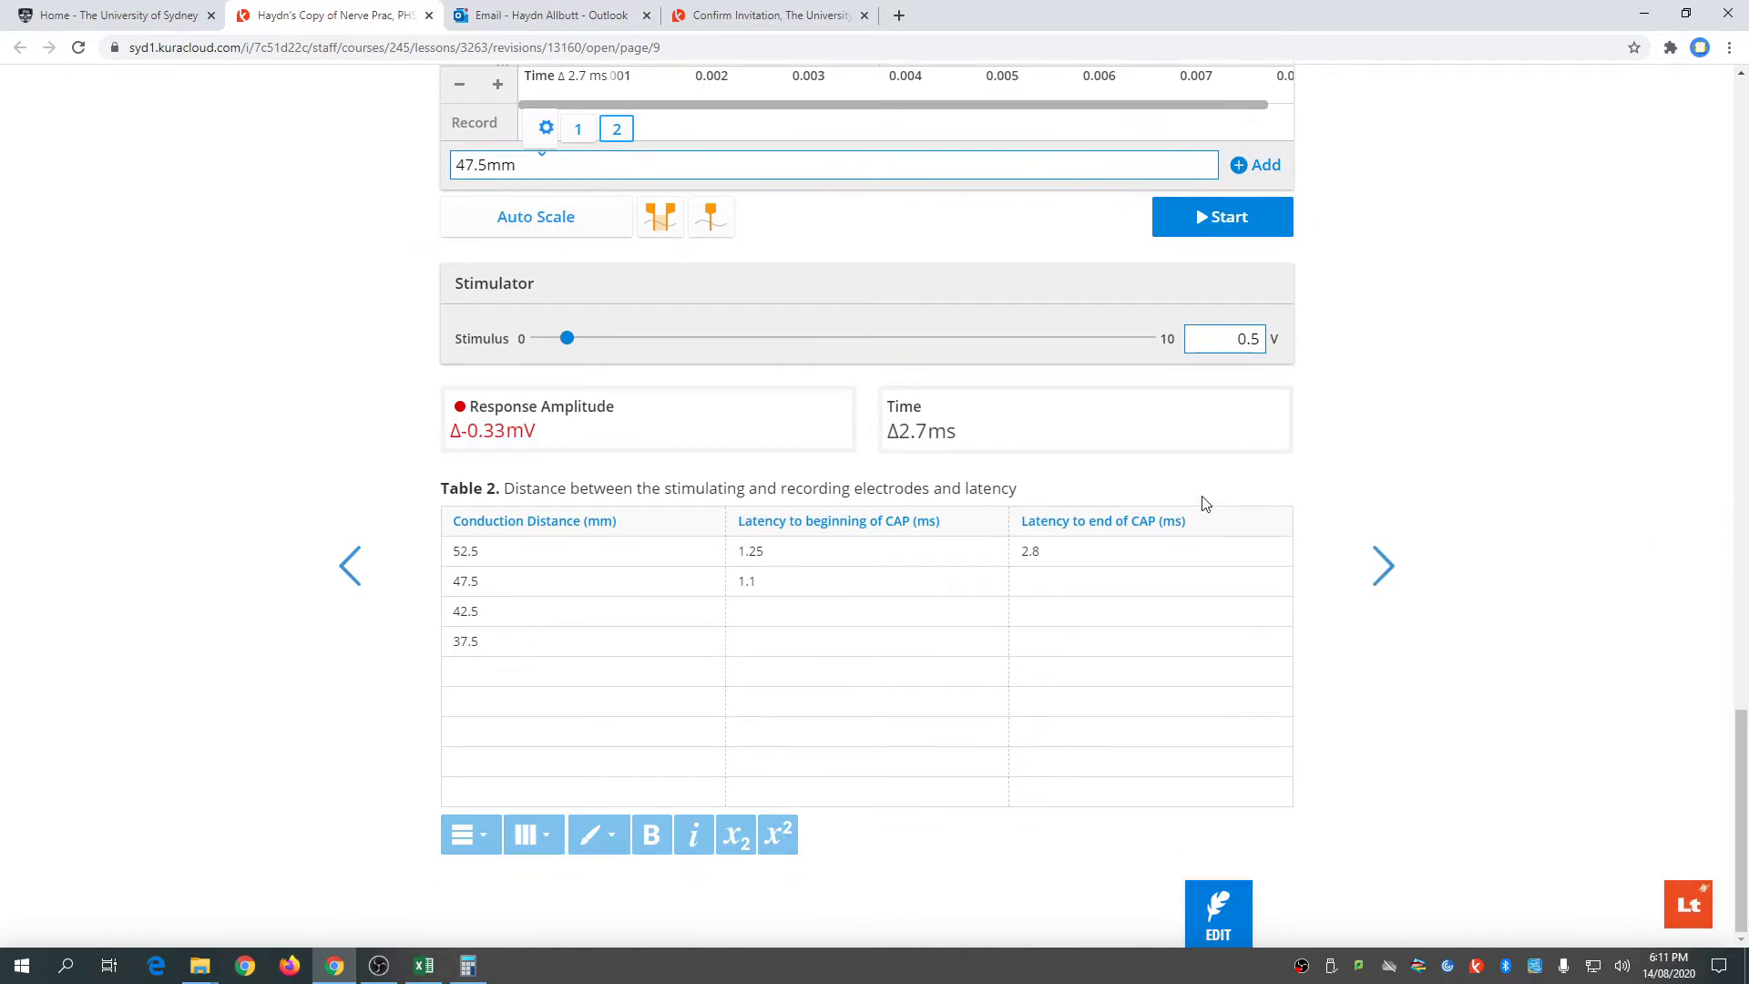
pyautogui.moveTo(936, 432); pyautogui.dragTo(1047, 587)
pyautogui.scroll(5, 1670, 695)
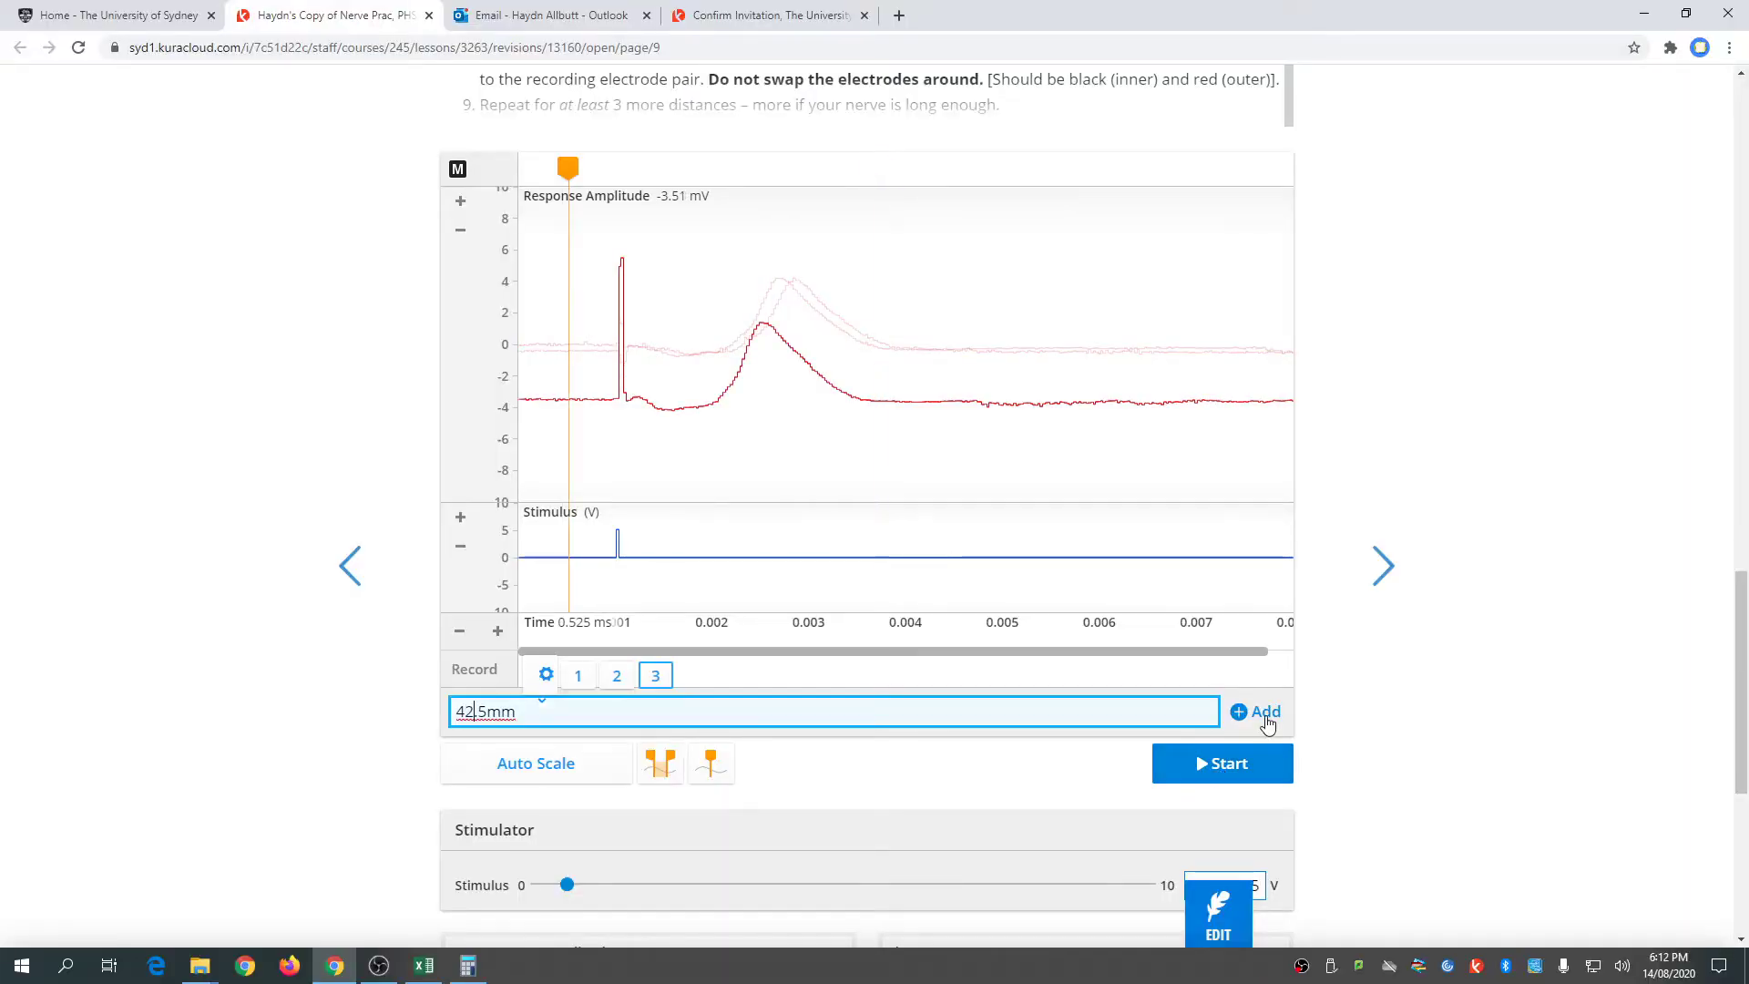
# - Mark the stimulus on the next recording and copy its start and end CAP latencies into Table 2
pyautogui.moveTo(457, 169)
pyautogui.mouseDown()
pyautogui.moveTo(617, 285)
pyautogui.moveTo(618, 382)
pyautogui.mouseUp()
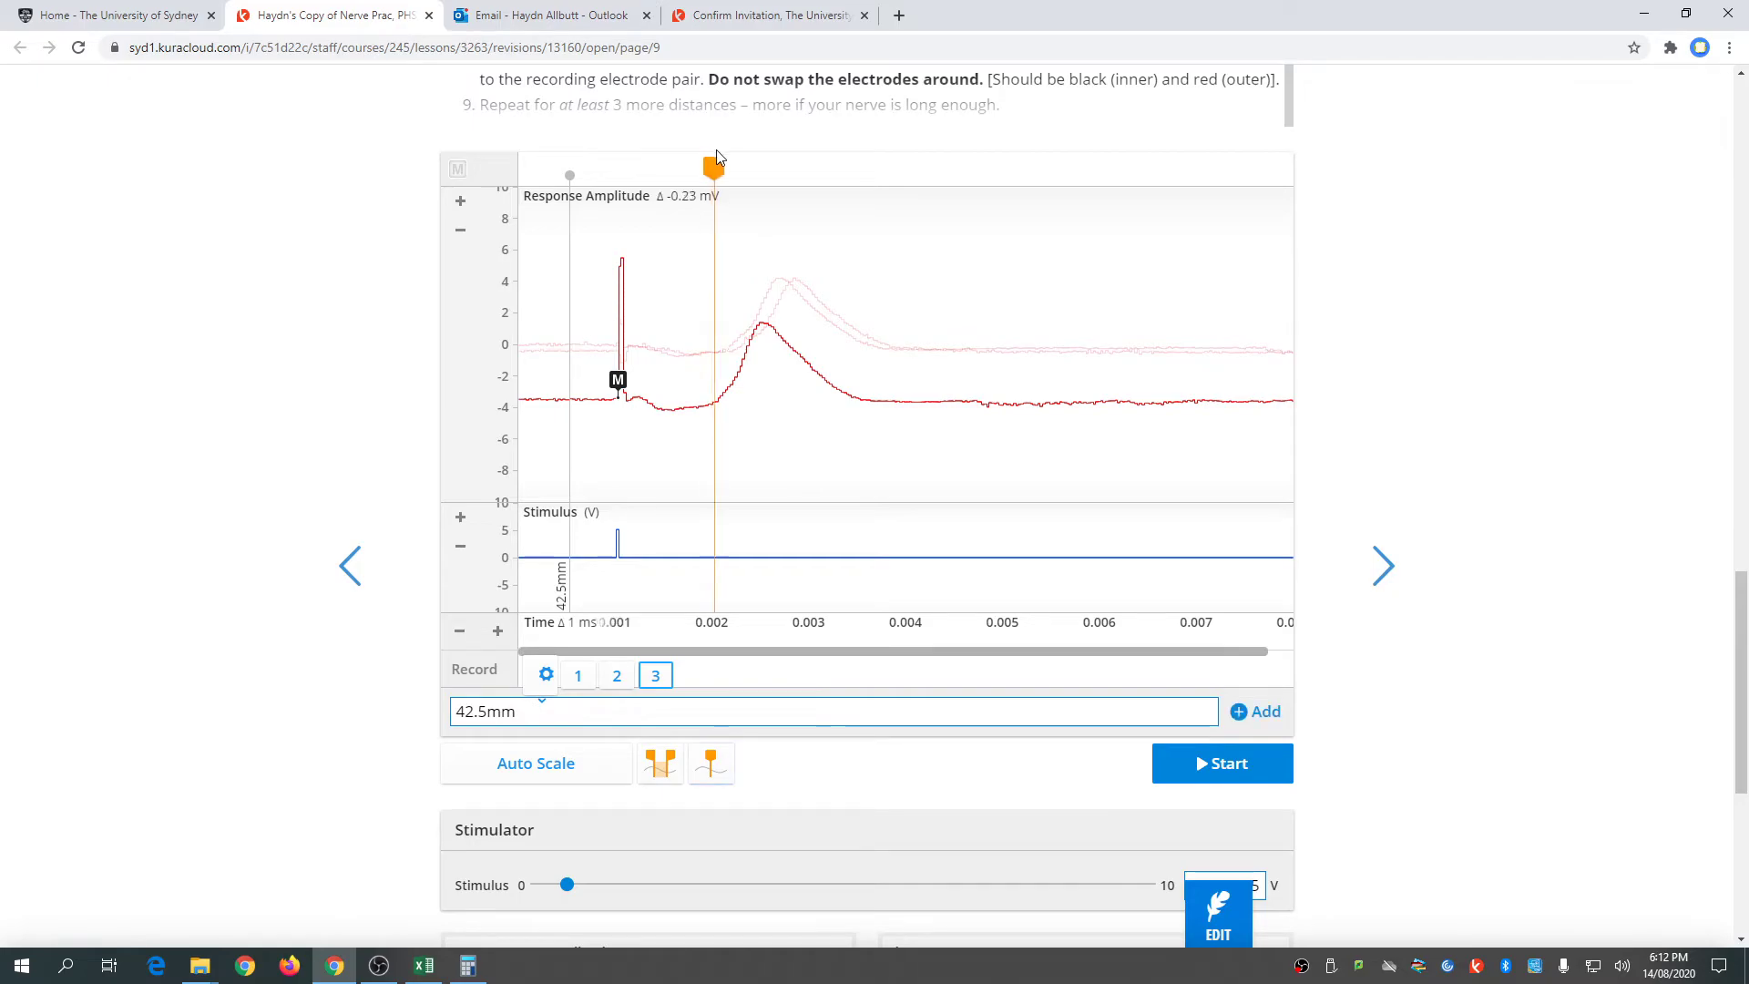
pyautogui.scroll(-6, 1467, 391)
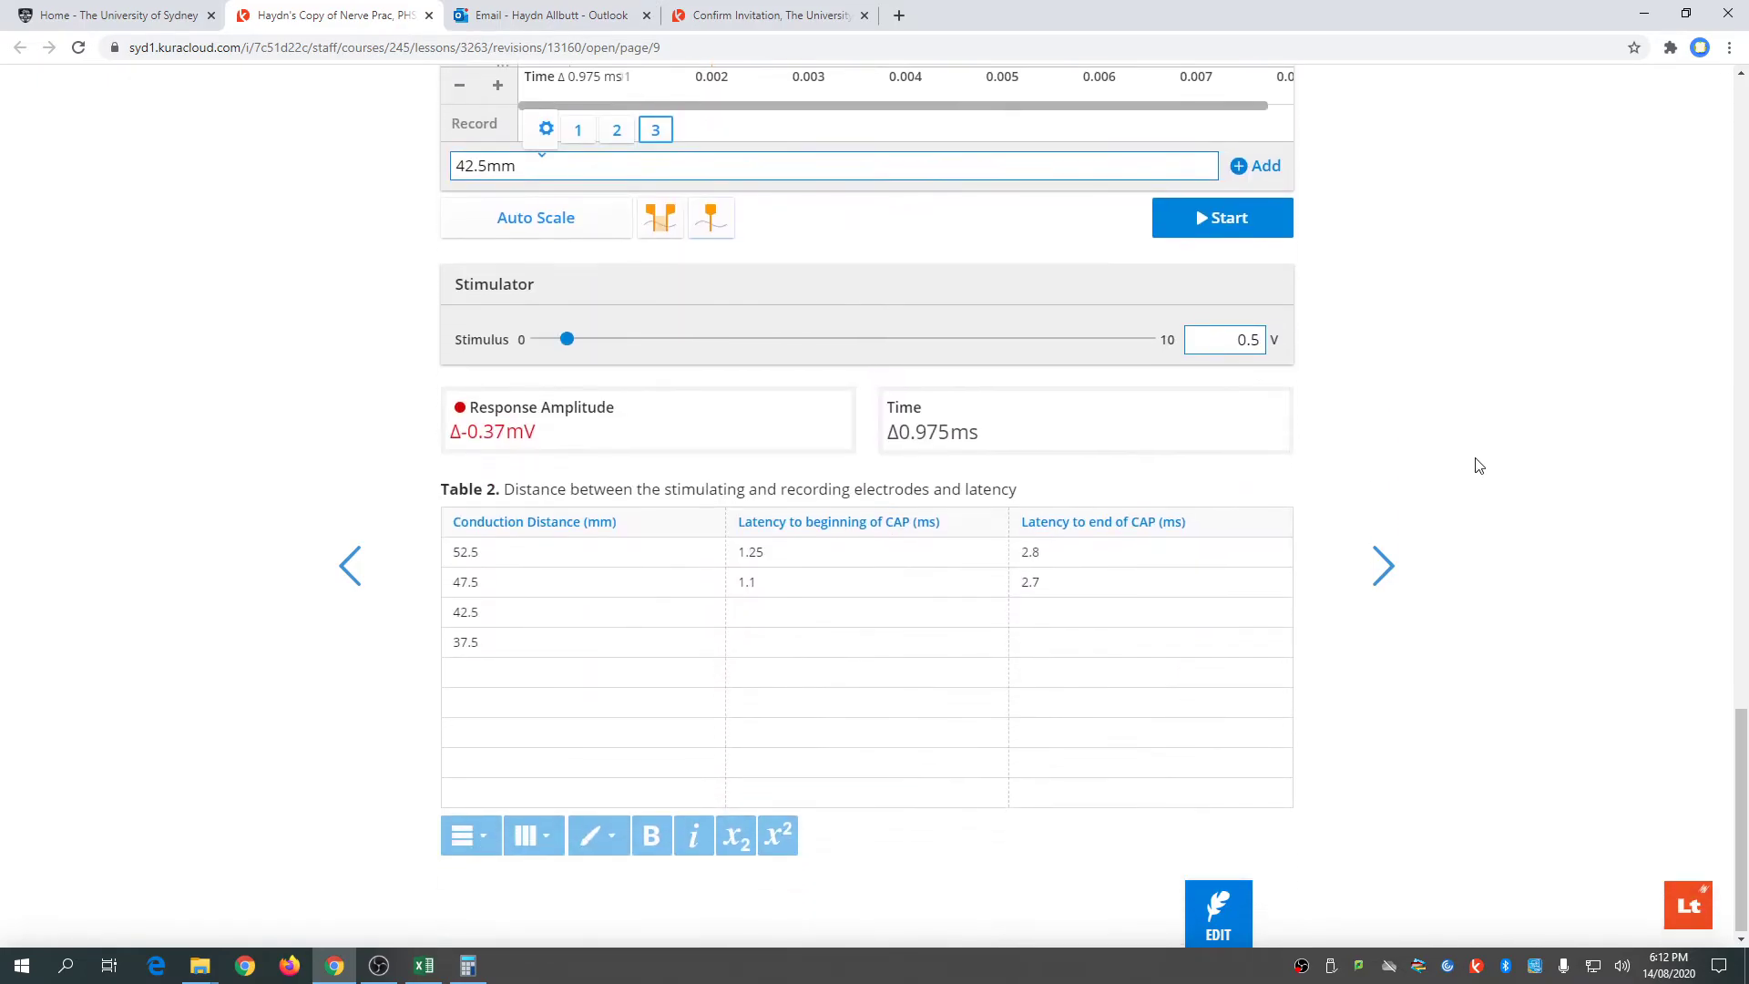
pyautogui.moveTo(960, 431); pyautogui.dragTo(801, 612)
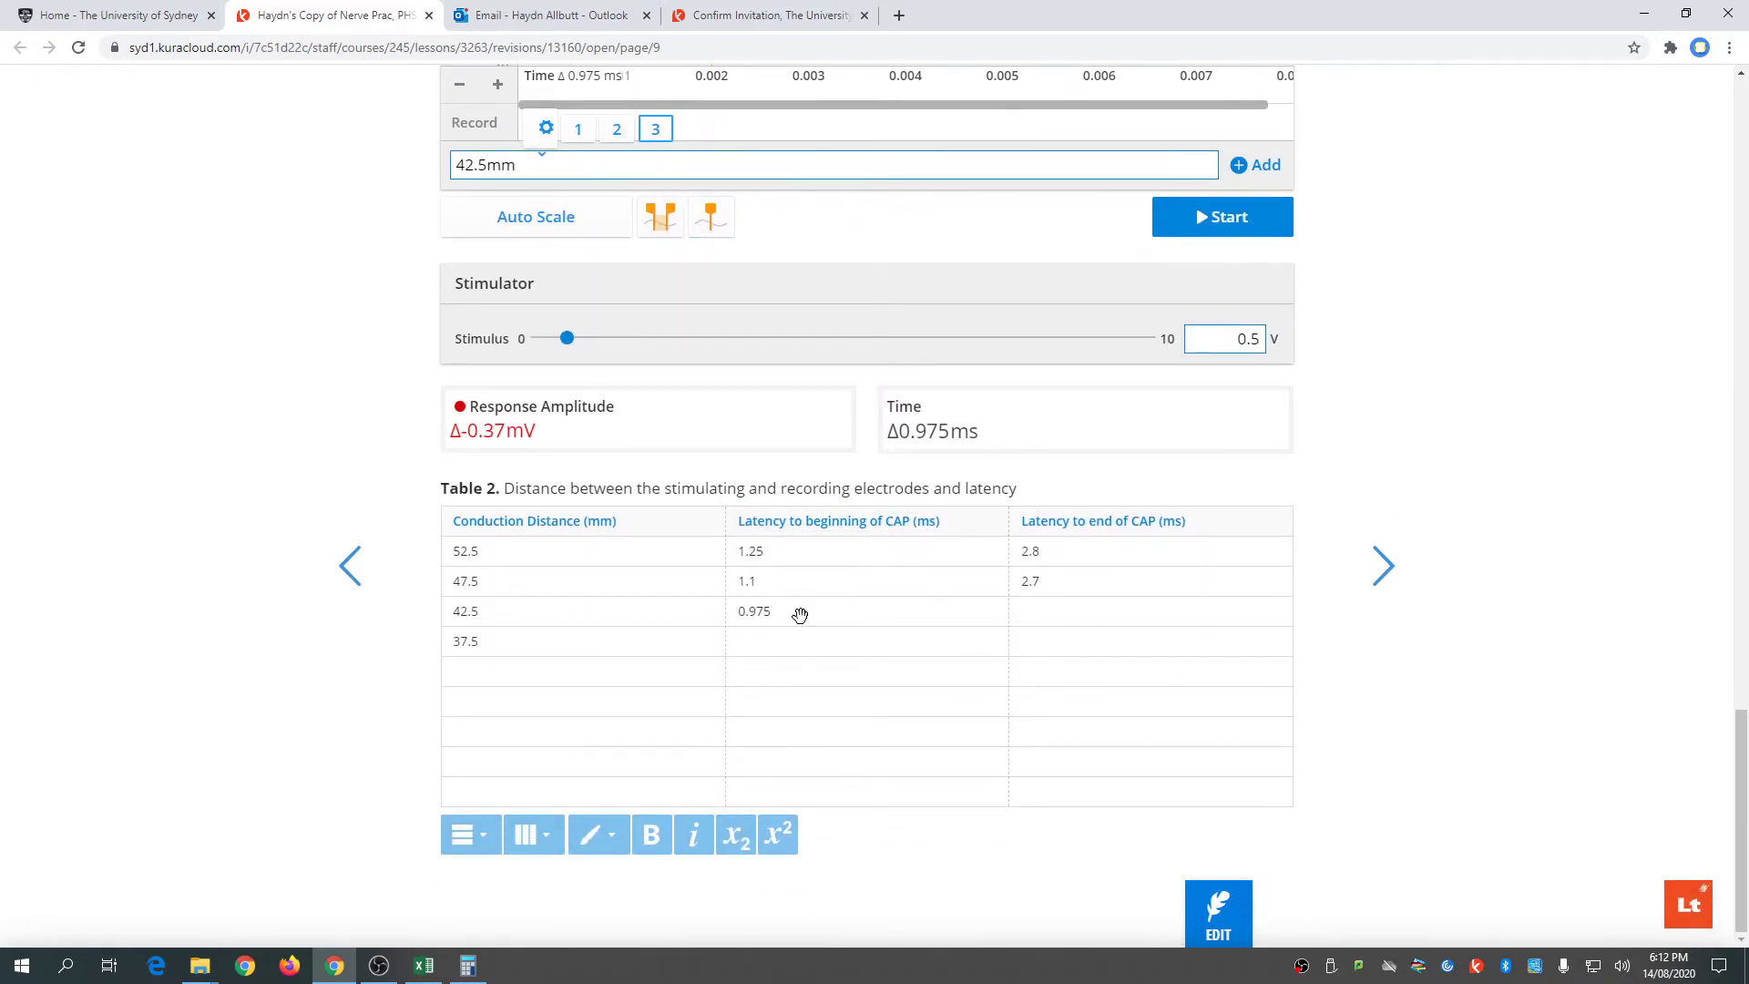
pyautogui.scroll(5, 1630, 569)
pyautogui.scroll(1, 1477, 448)
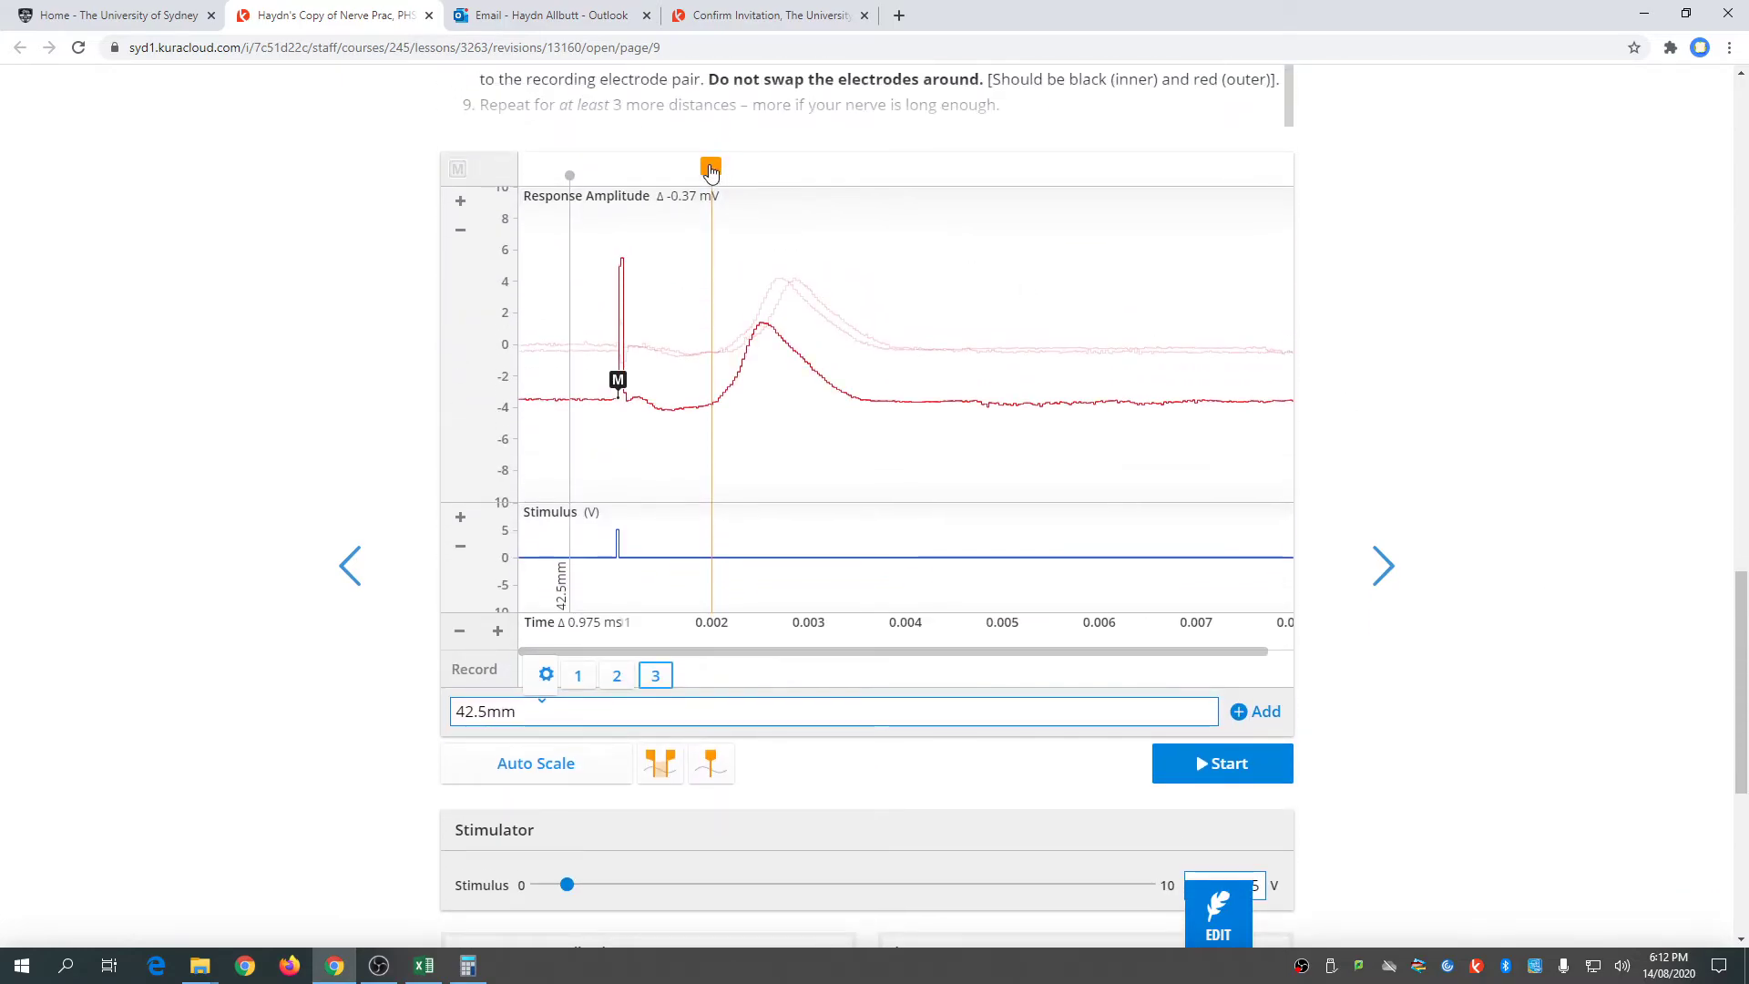
pyautogui.scroll(-6, 843, 215)
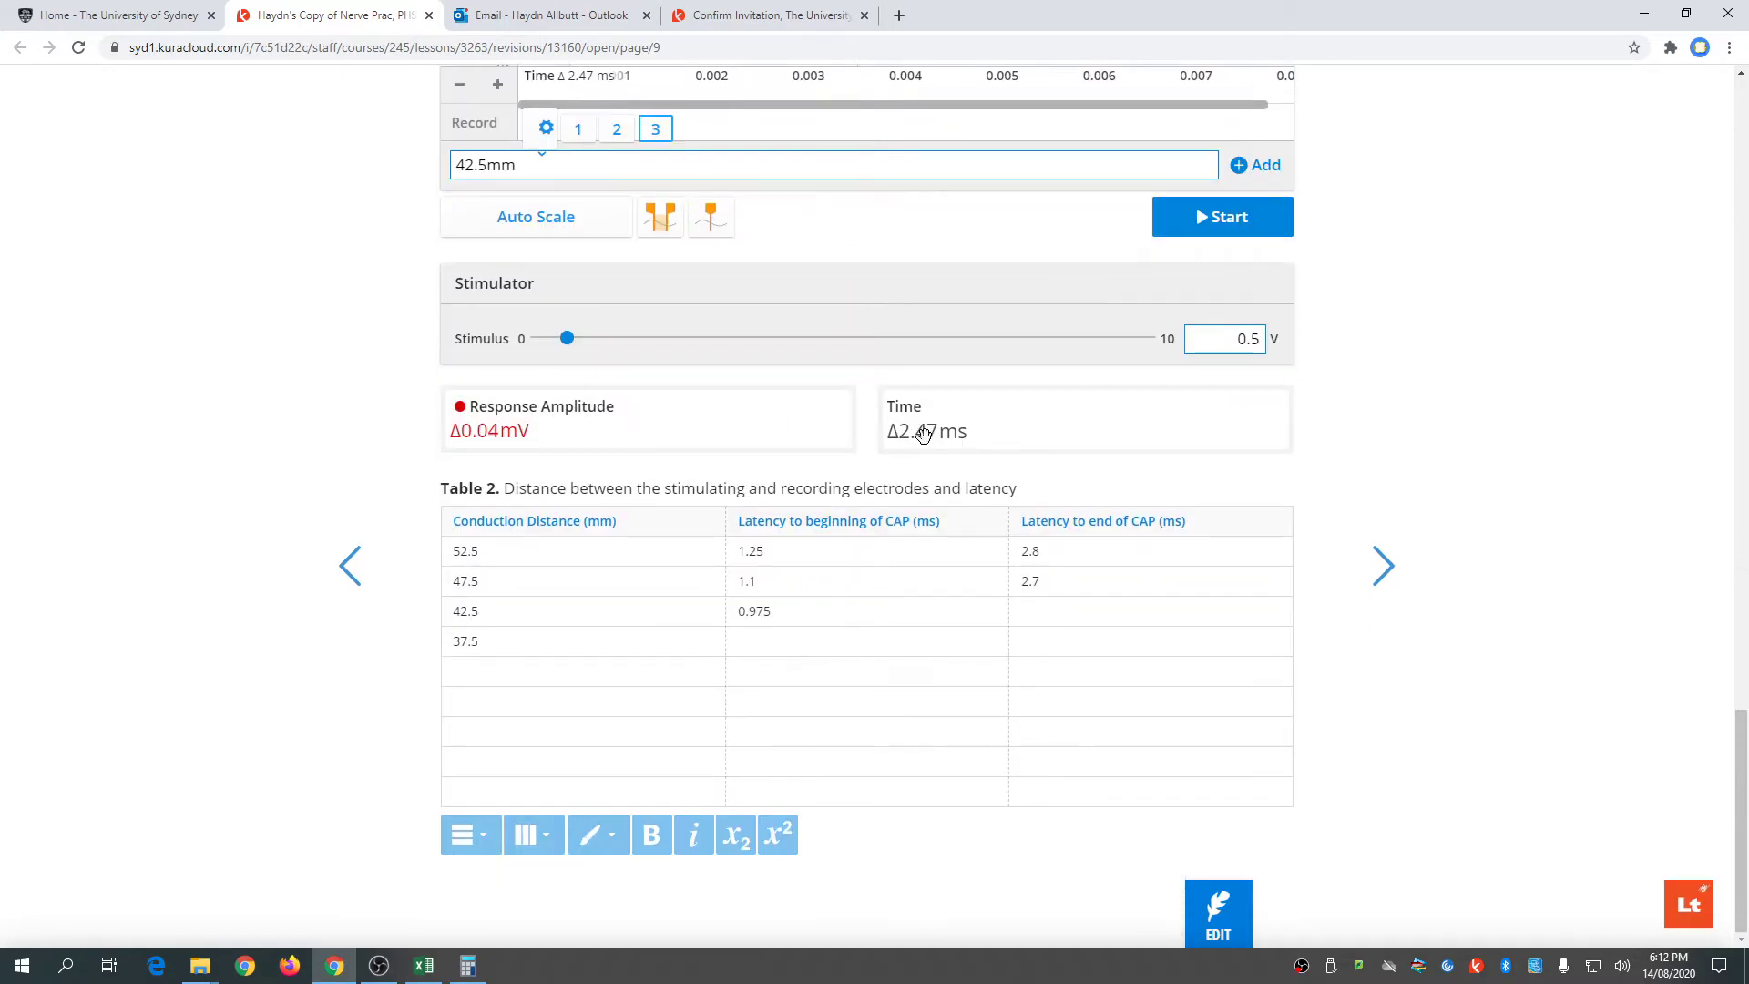
pyautogui.moveTo(922, 429); pyautogui.dragTo(1063, 623)
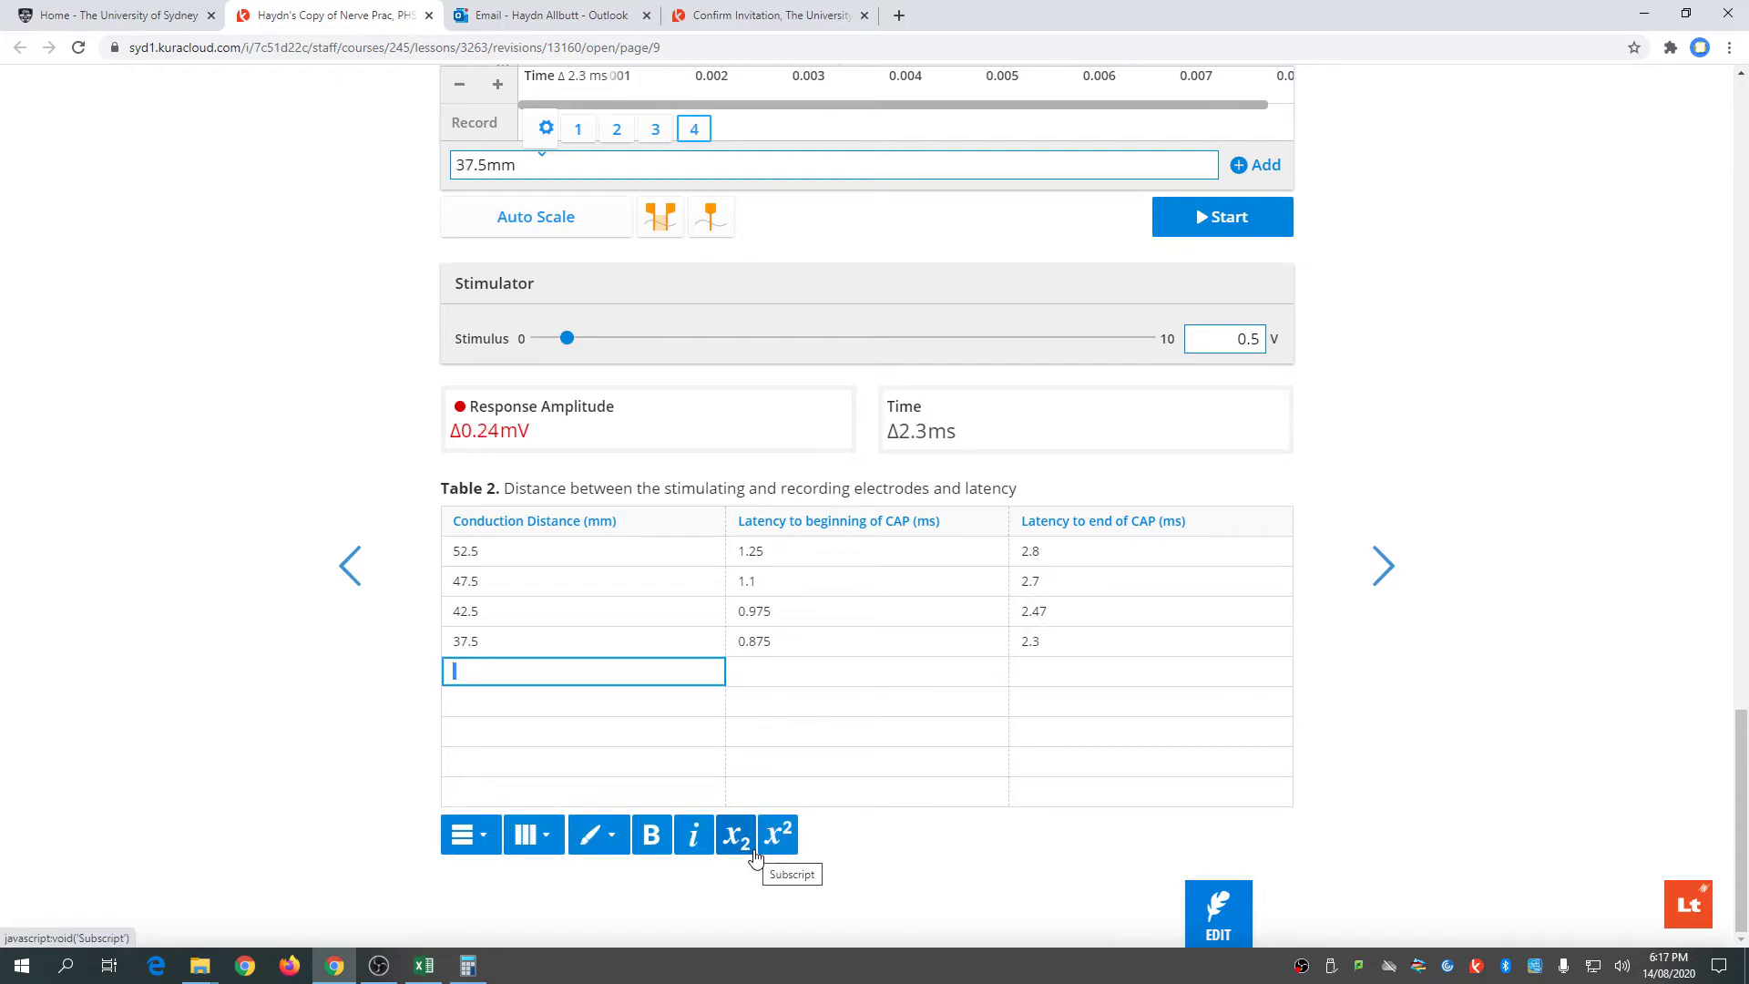
# - Add a 35.0 mm row with a 0.825 ms start latency and its end latency
pyautogui.write('35')
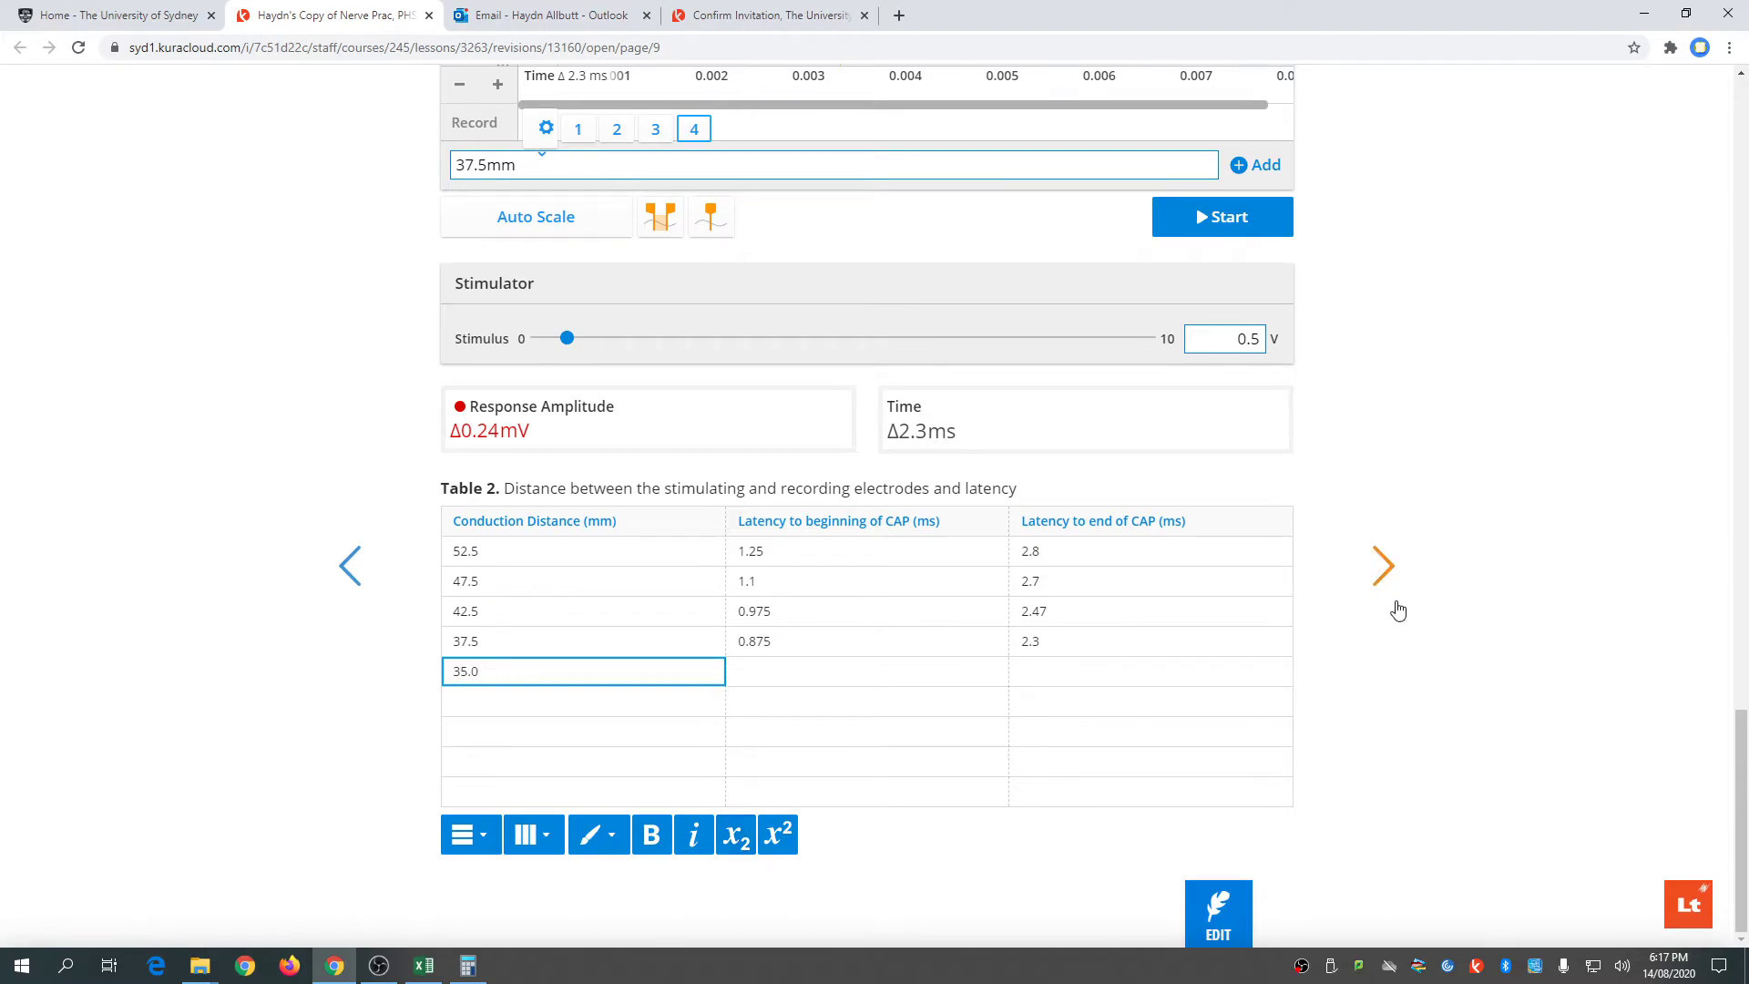
pyautogui.moveTo(933, 472)
pyautogui.mouseDown()
pyautogui.moveTo(847, 659)
pyautogui.moveTo(788, 720)
pyautogui.mouseUp()
pyautogui.scroll(1, 927, 553)
pyautogui.moveTo(927, 554); pyautogui.dragTo(1054, 802)
pyautogui.scroll(6, 887, 500)
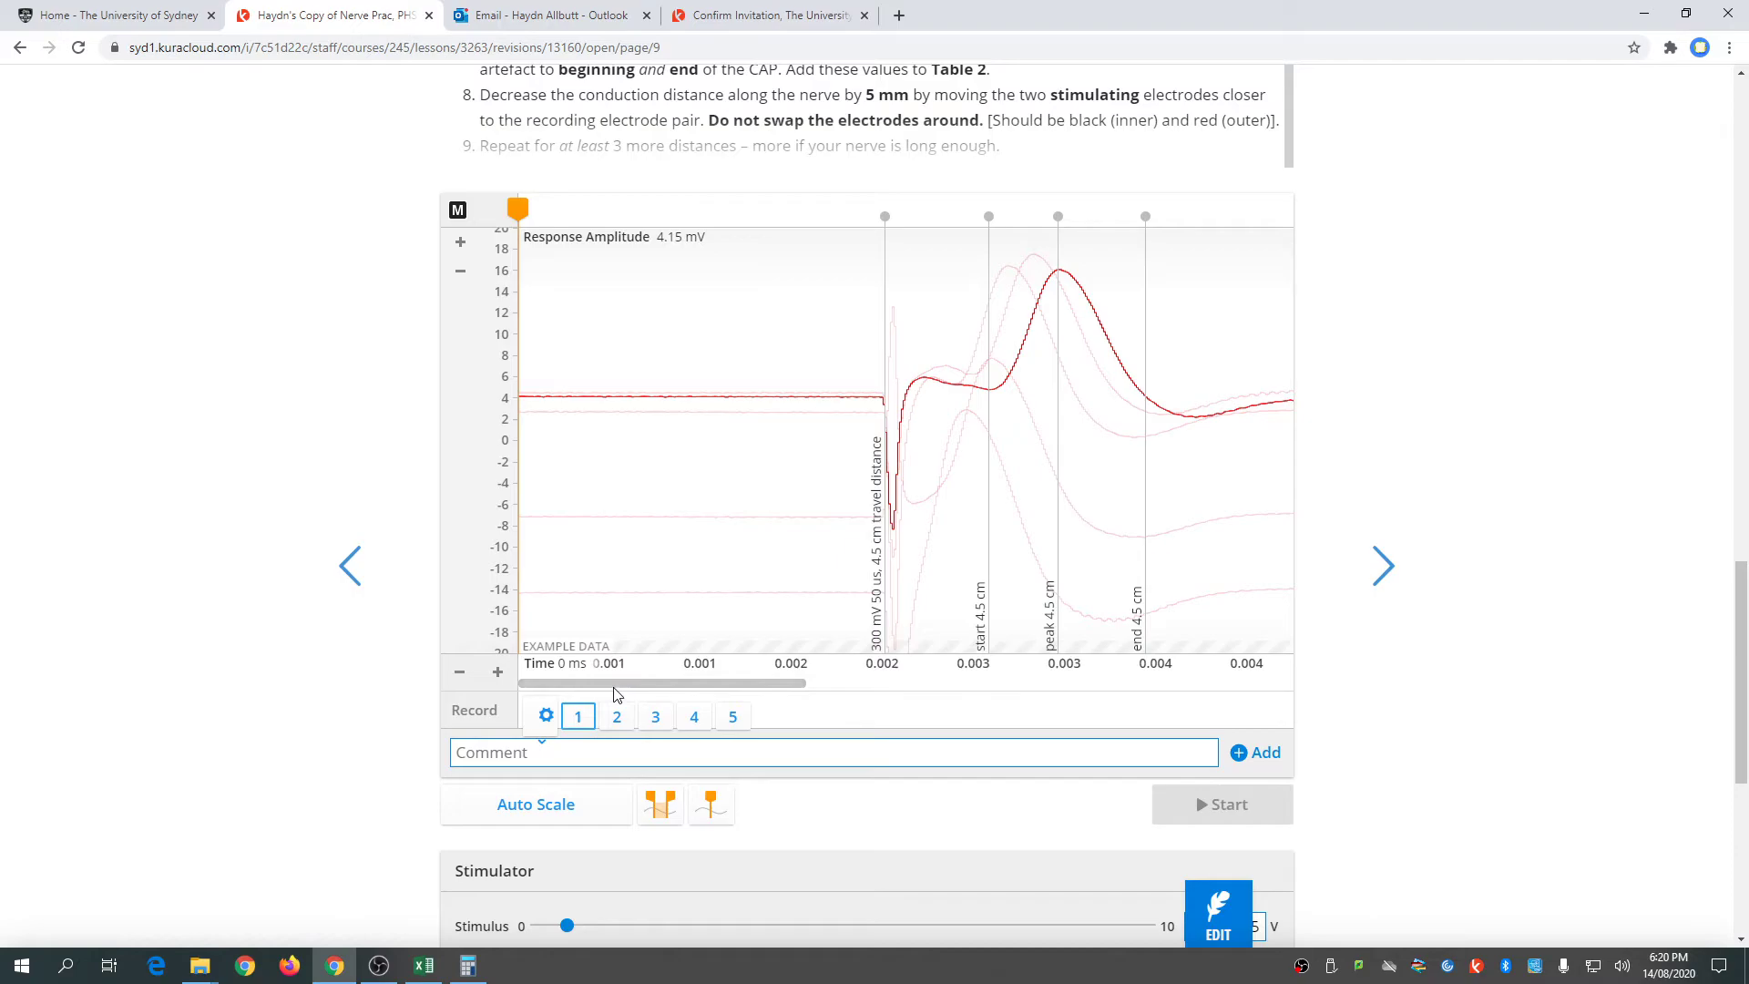
# - Review the example data annotated with the 4.5 cm travel distance and CAP markers
pyautogui.moveTo(616, 694)
pyautogui.mouseDown()
pyautogui.moveTo(740, 689)
pyautogui.moveTo(636, 687)
pyautogui.mouseUp()
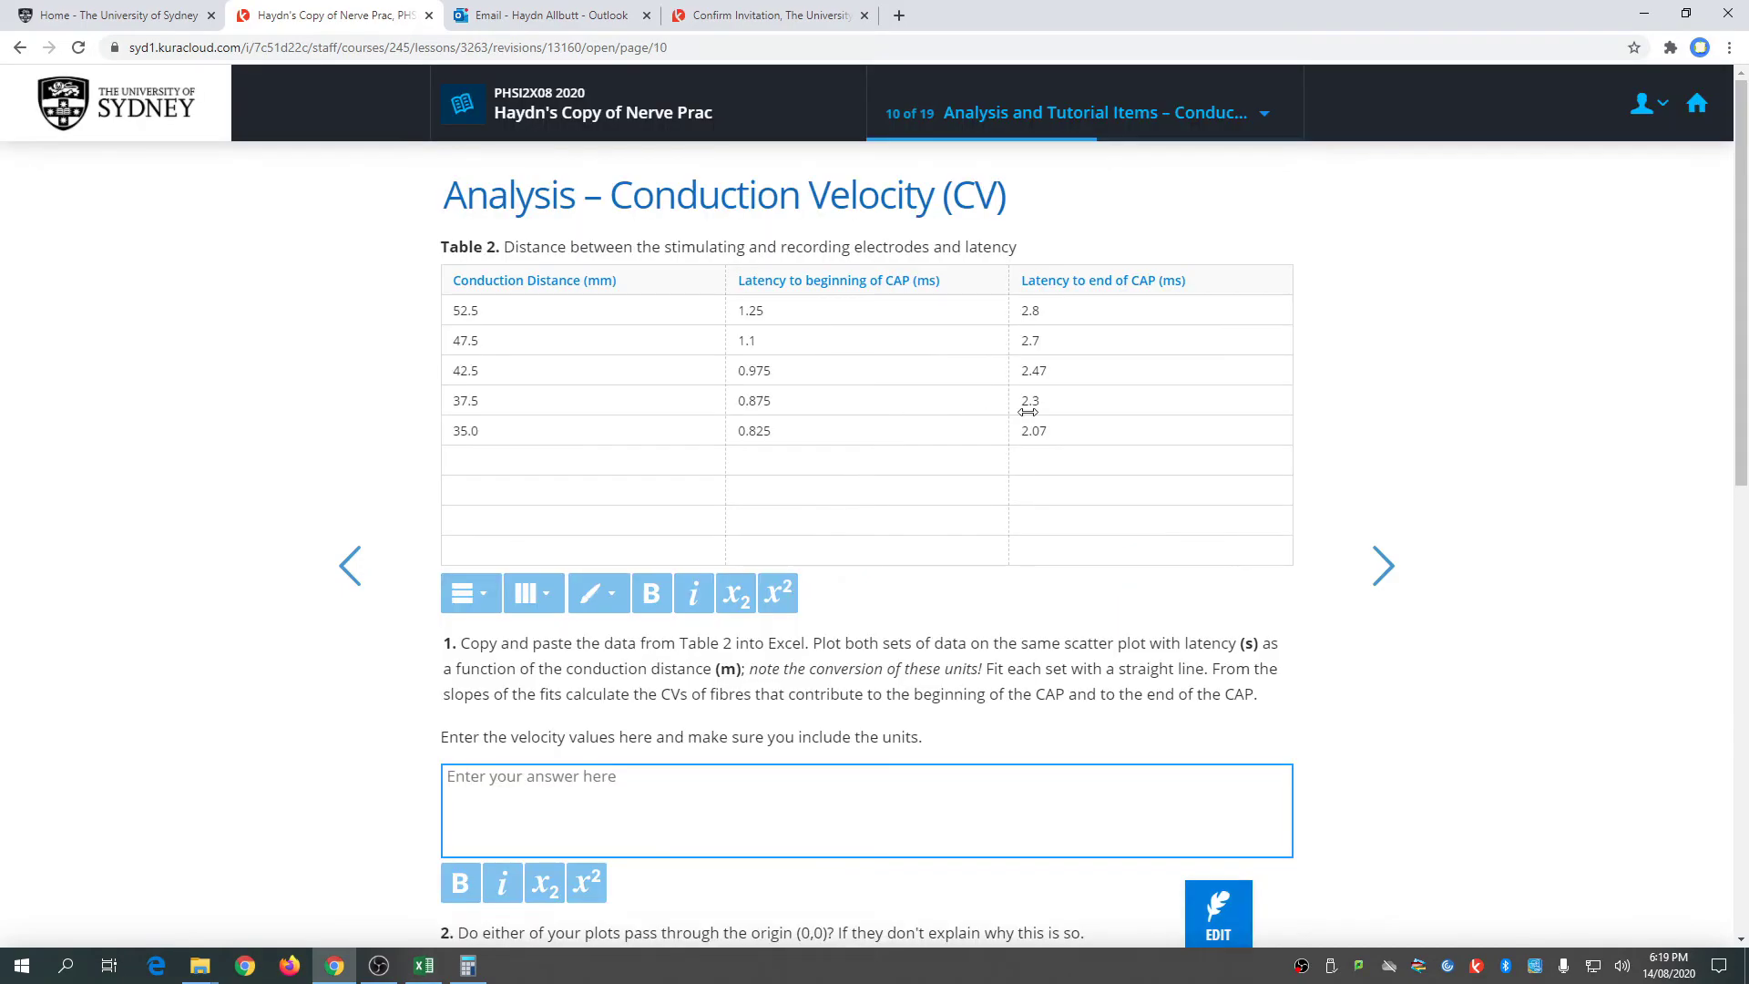
# - Select the whole of Table 2, from the header row down to the 2.07 ms latency
pyautogui.moveTo(1096, 441)
pyautogui.mouseDown()
pyautogui.moveTo(460, 342)
pyautogui.moveTo(459, 283)
pyautogui.mouseUp()
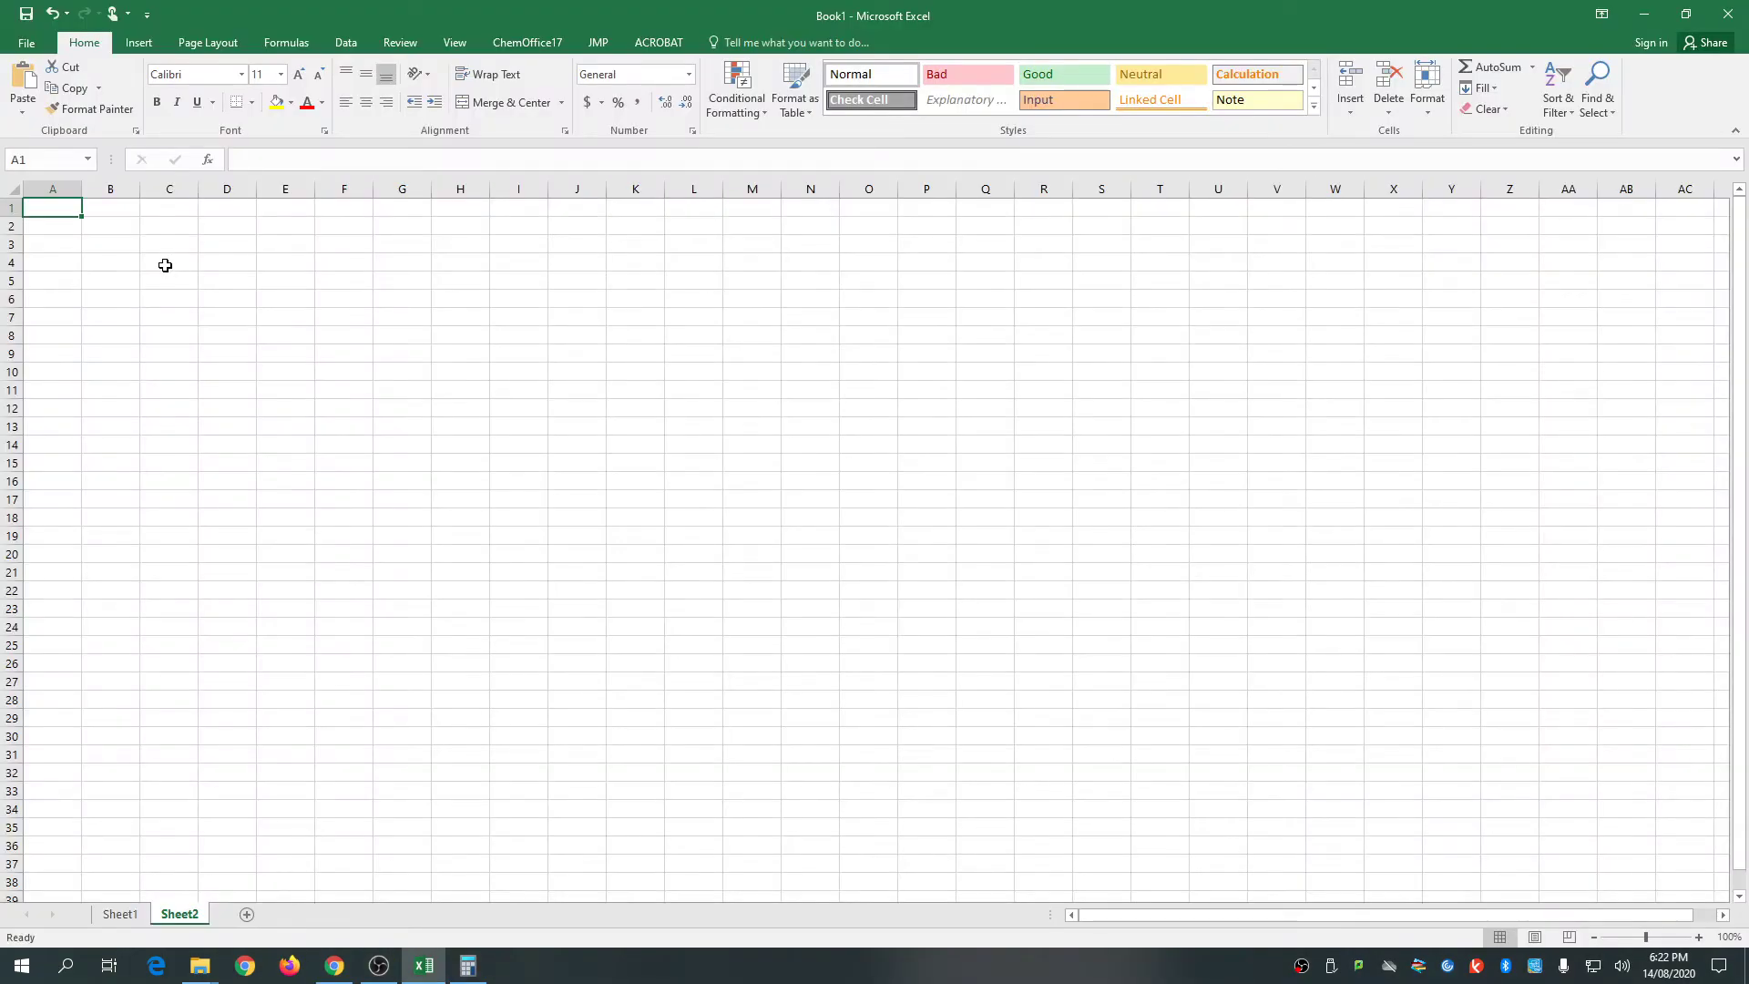
# - Paste Table 2 into cell C4, widen column C, and move the start-latency trendline equation clear of the data
pyautogui.click(164, 262)
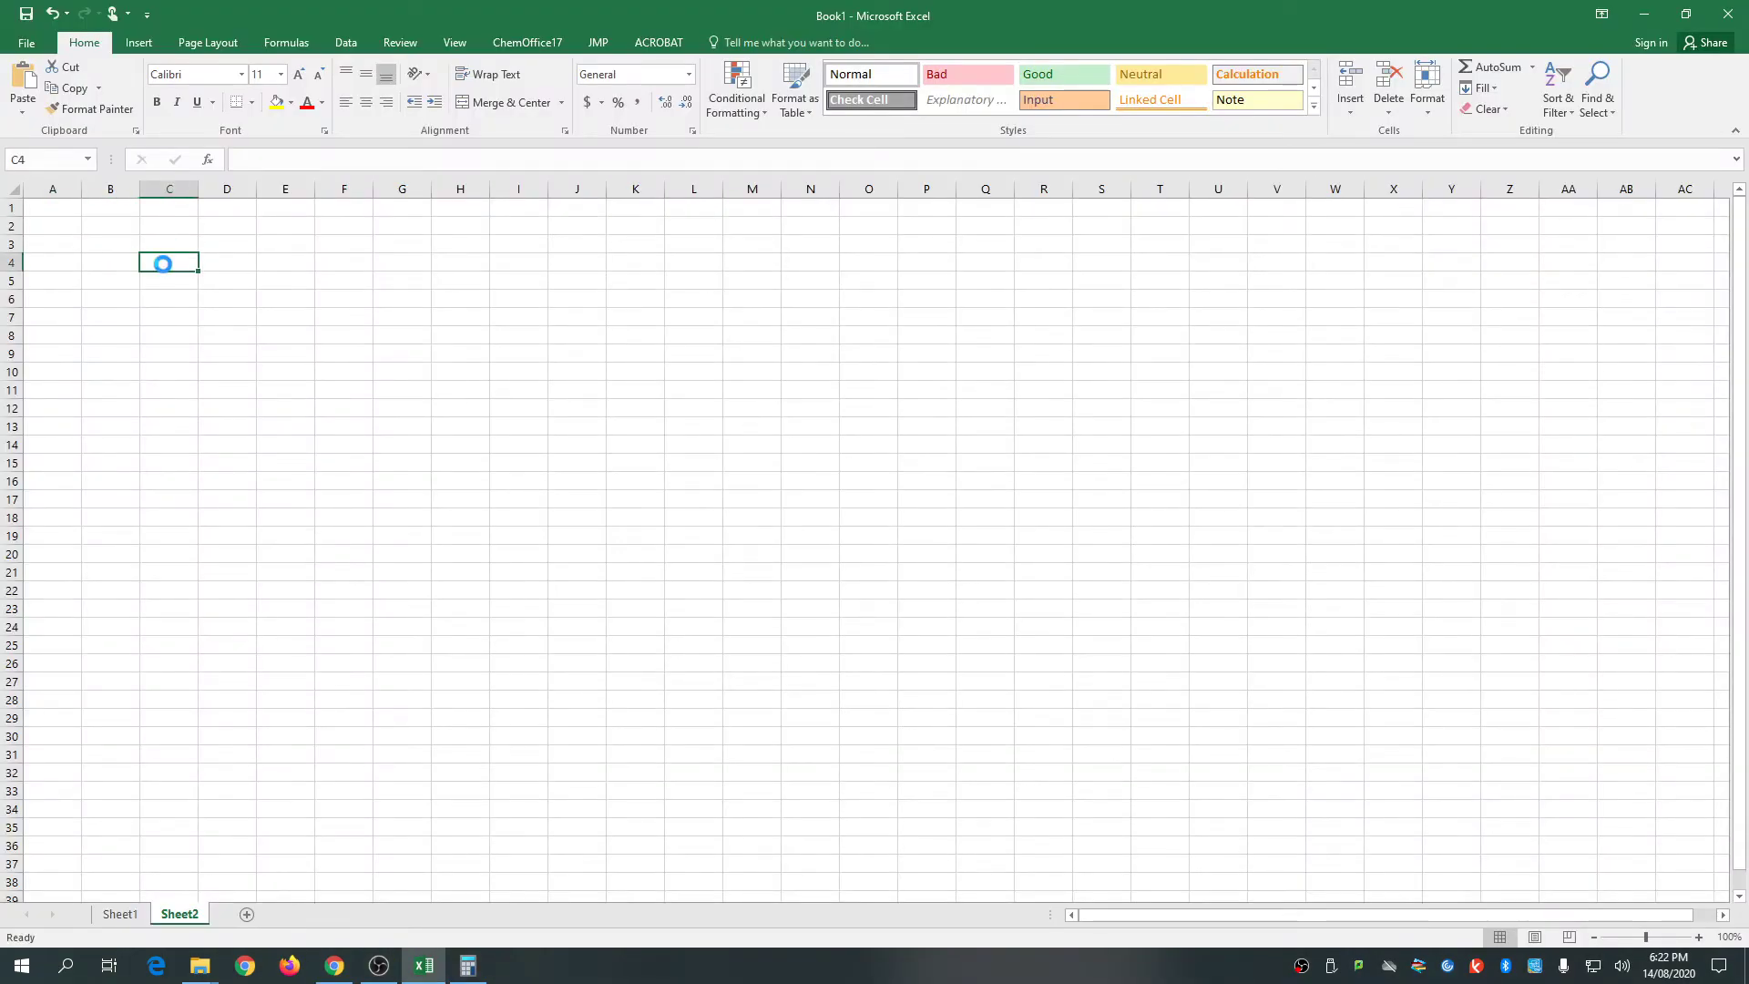
pyautogui.write('Conduction Distance (mm)\tLatency to beginning of CAP (ms)\tLatency to end of CAP (ms) 52.5\t1.25\t2.8 47.5\t1.1\t2.7 42.5\t0.975\t2.47 37.5\t0.875\t2.3 35\t0.825\t2.07')
pyautogui.moveTo(198, 189); pyautogui.dragTo(475, 189)
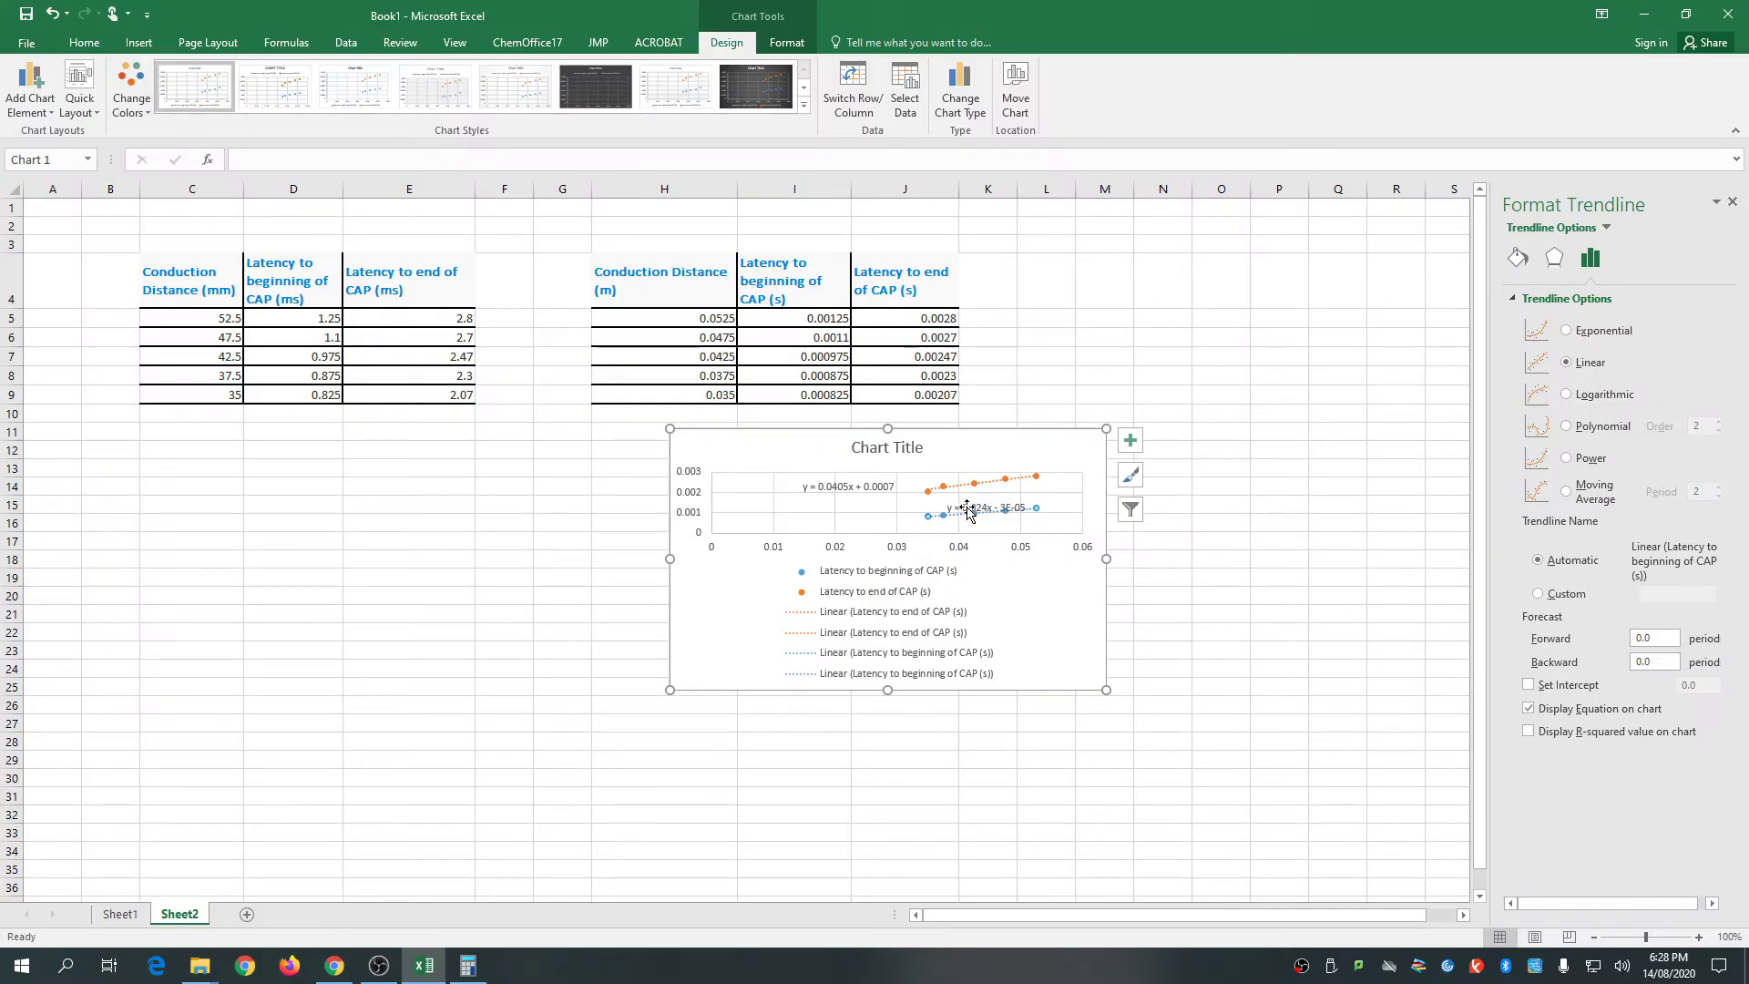
pyautogui.moveTo(968, 508); pyautogui.dragTo(824, 516)
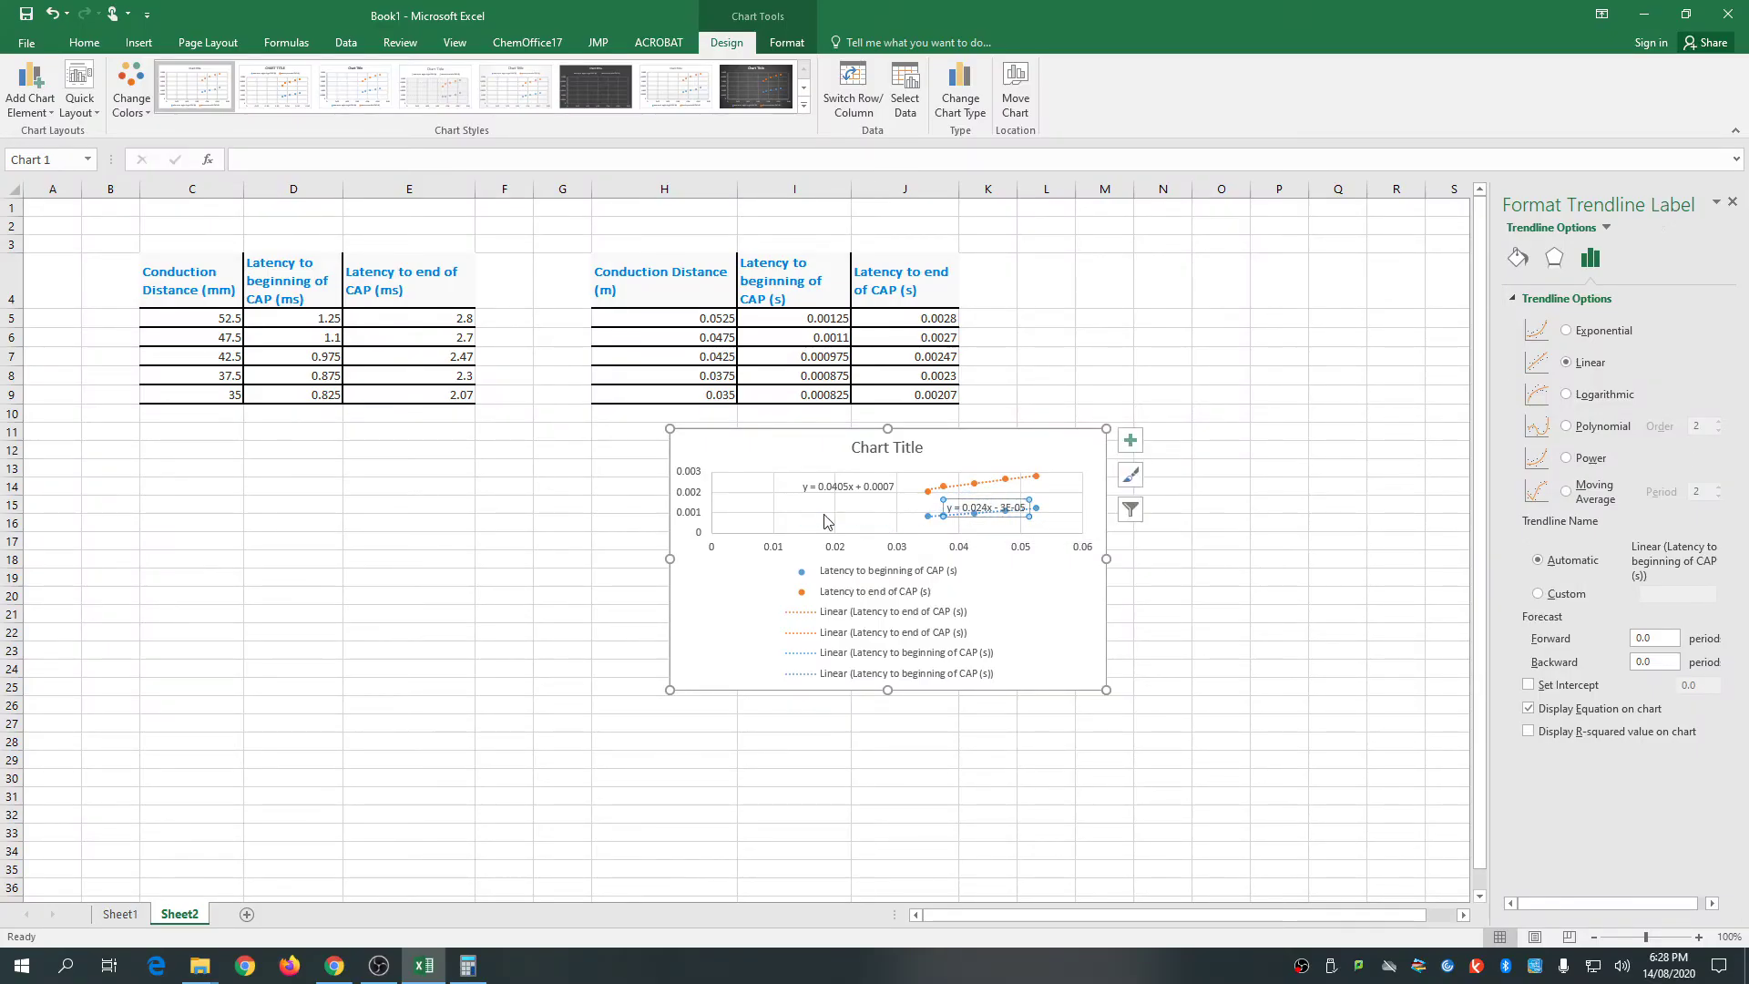
pyautogui.click(1269, 676)
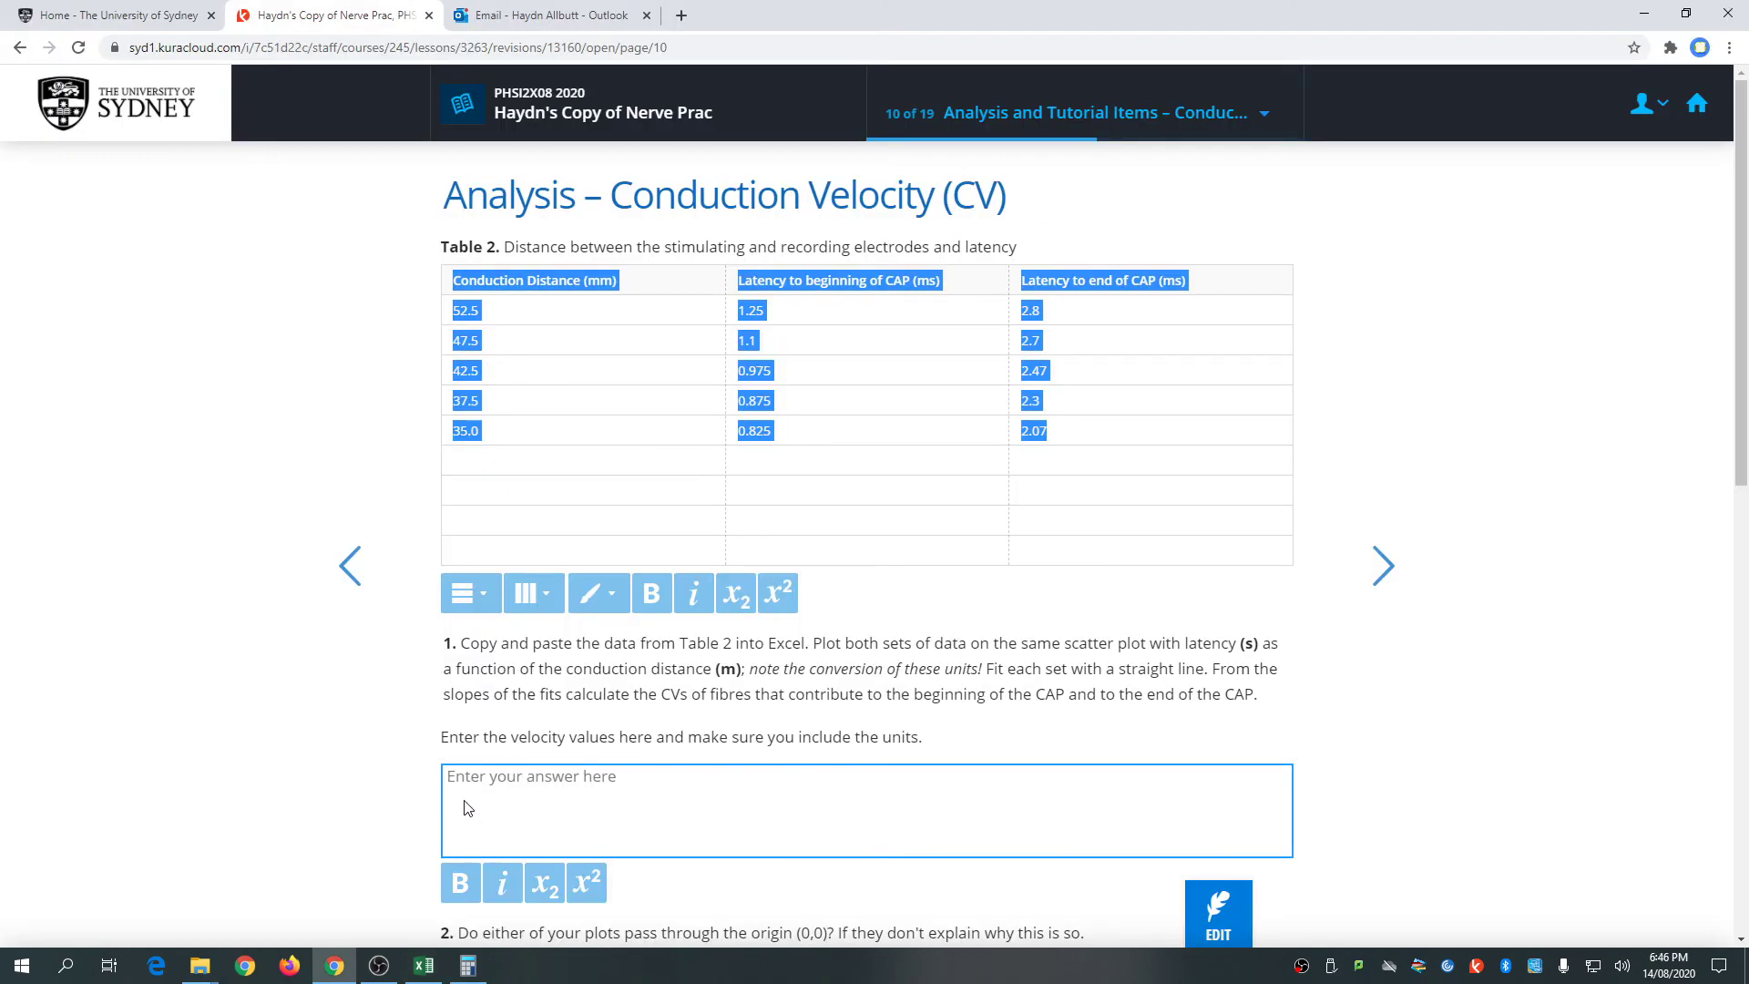
# - Back in LabTutor, scroll down the Conduction Velocity page and start an answer in the velocity box
pyautogui.scroll(-2, 582, 792)
pyautogui.click(528, 623)
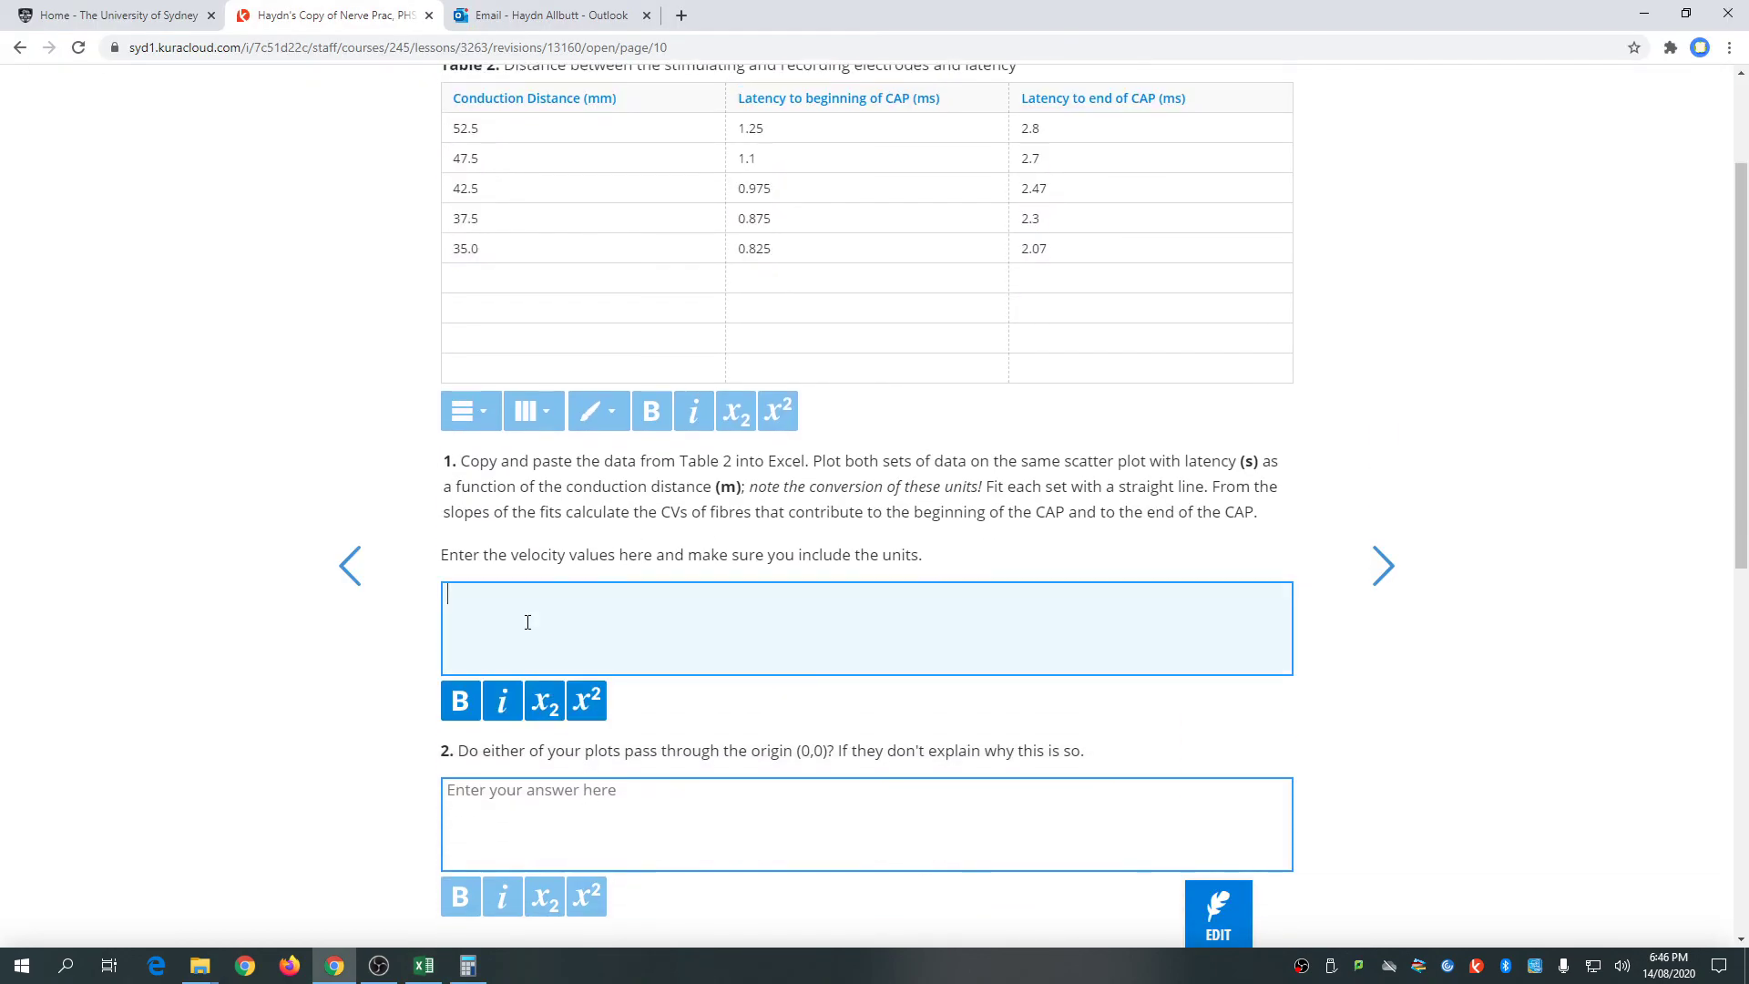
pyautogui.scroll(-9, 520, 604)
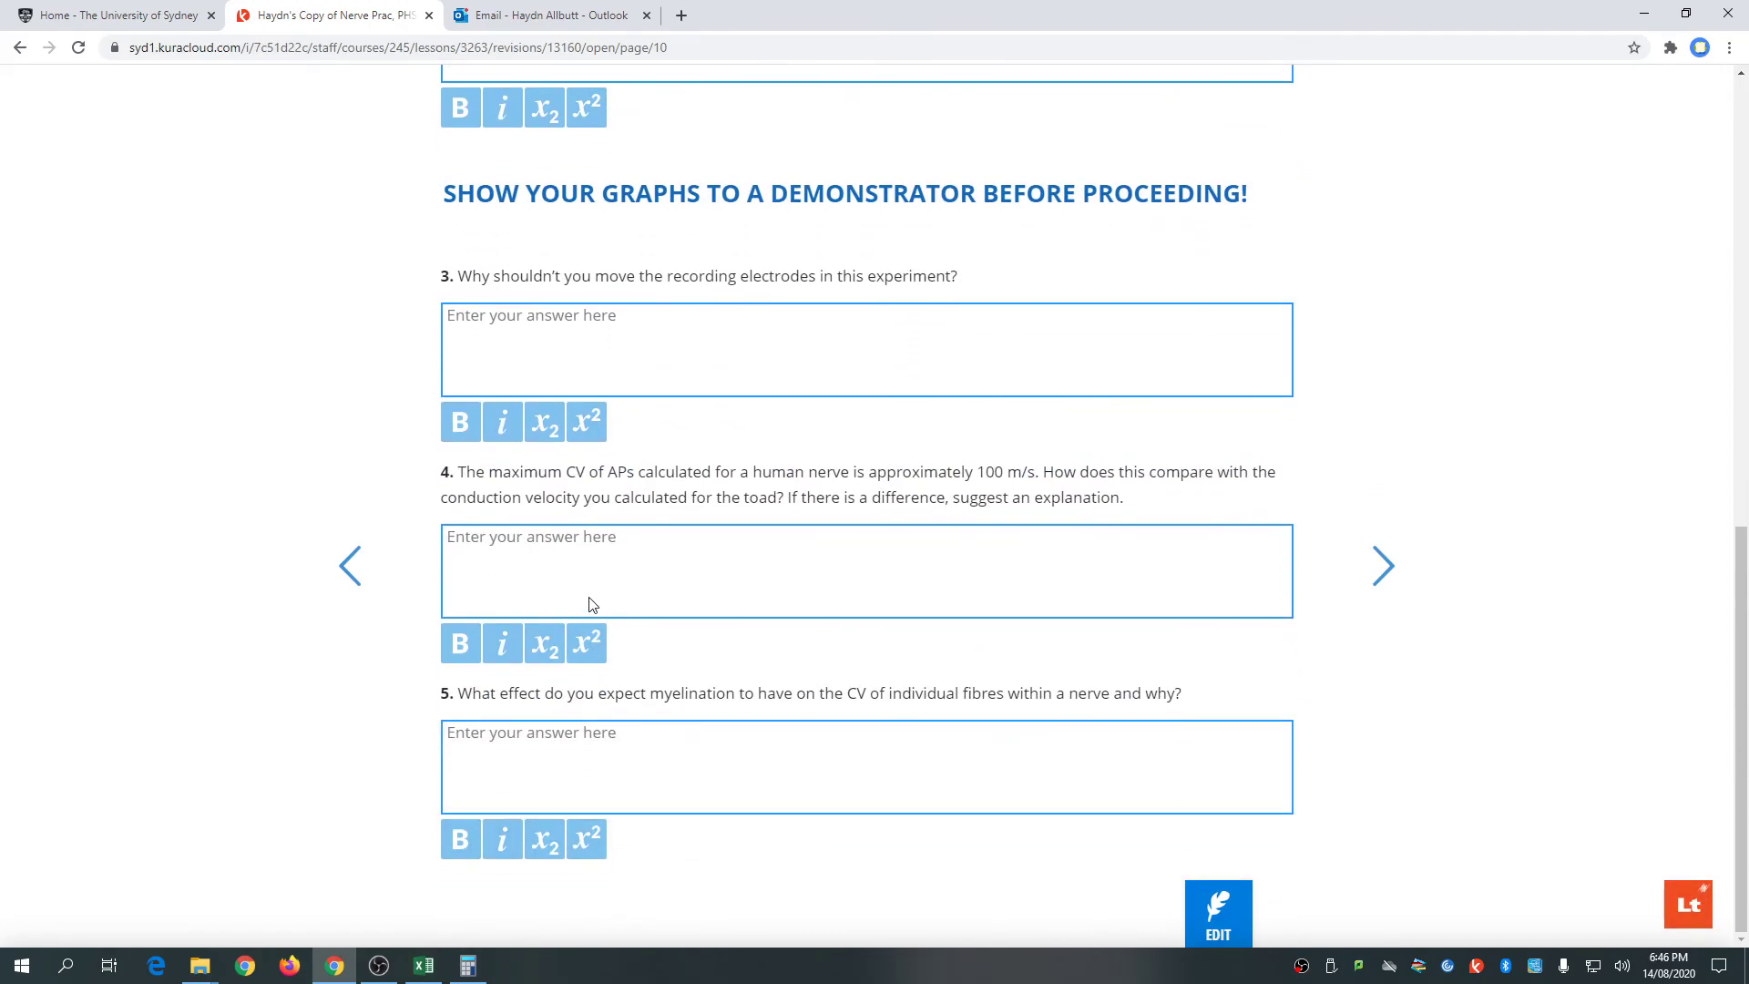